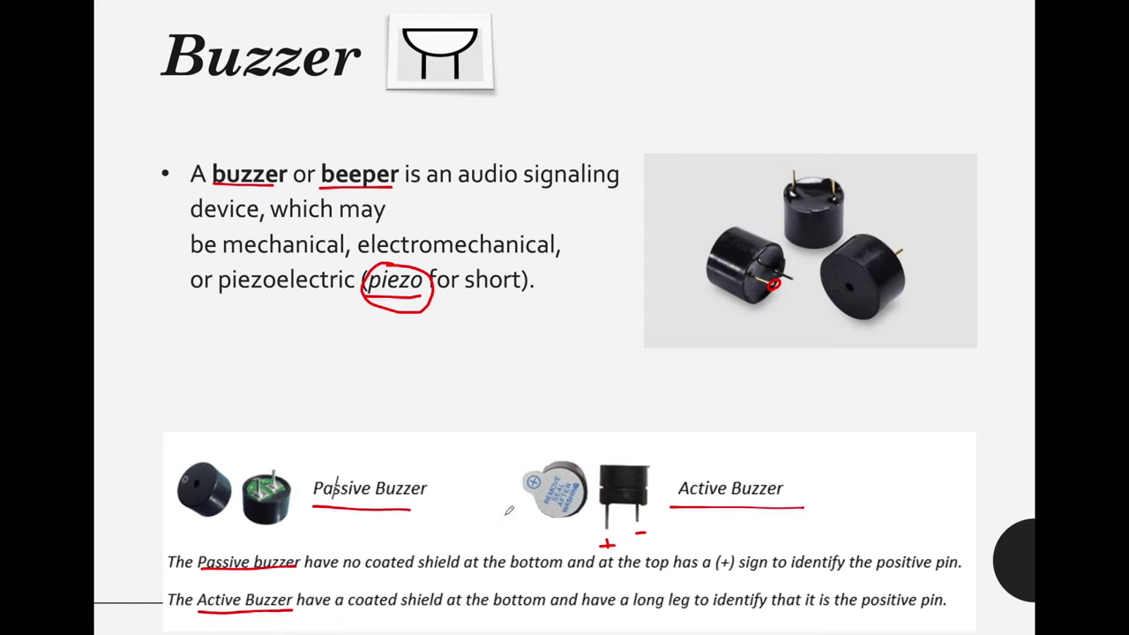
Underline the active buzzer and its plus sign in red ink, return to Materials, then switch to Chrome.
{"action": "left_click_drag", "start_coordinate": [529, 519], "coordinate": [584, 519]}
{"action": "mouse_move", "coordinate": [606, 538]}
{"action": "left_mouse_down"}
{"action": "mouse_move", "coordinate": [607, 554]}
{"action": "mouse_move", "coordinate": [616, 547]}
{"action": "left_mouse_up"}
{"action": "key", "text": "Left"}
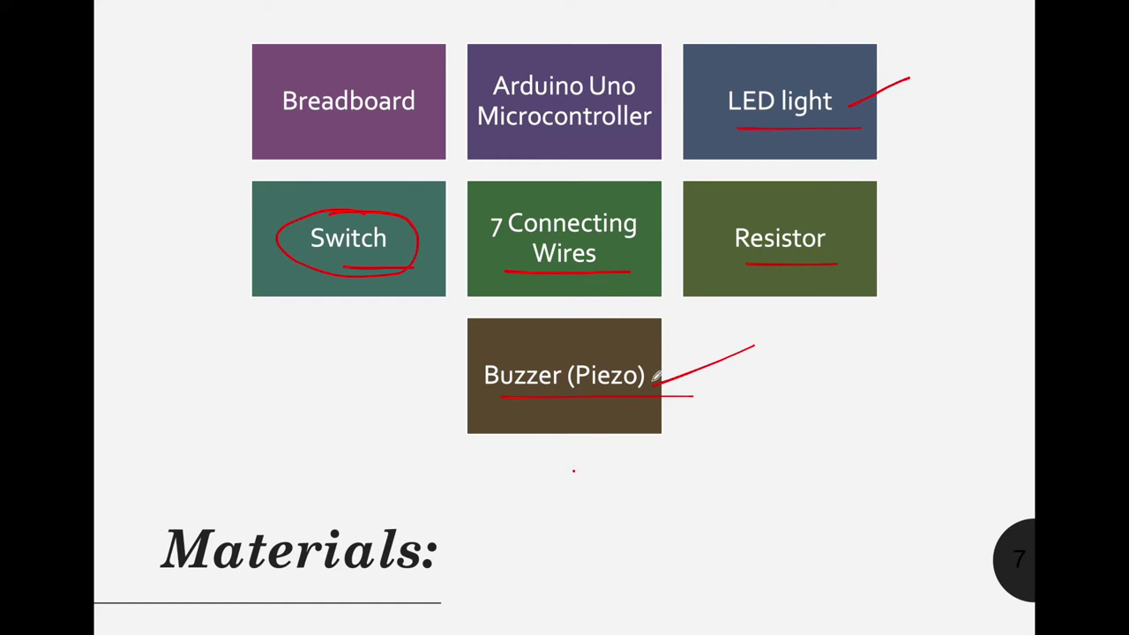
{"action": "key", "text": "super+Tab"}
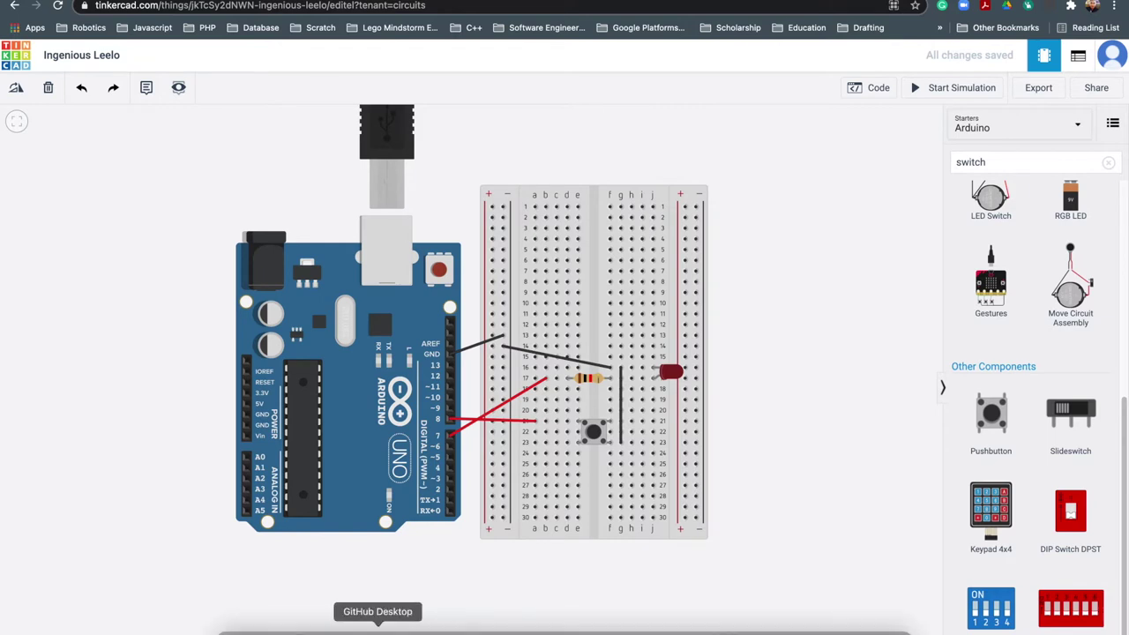
Delete the Arduino Uno from the circuit, confirming the deletion prompt.
{"action": "right_click", "coordinate": [350, 626]}
{"action": "key", "text": "Escape"}
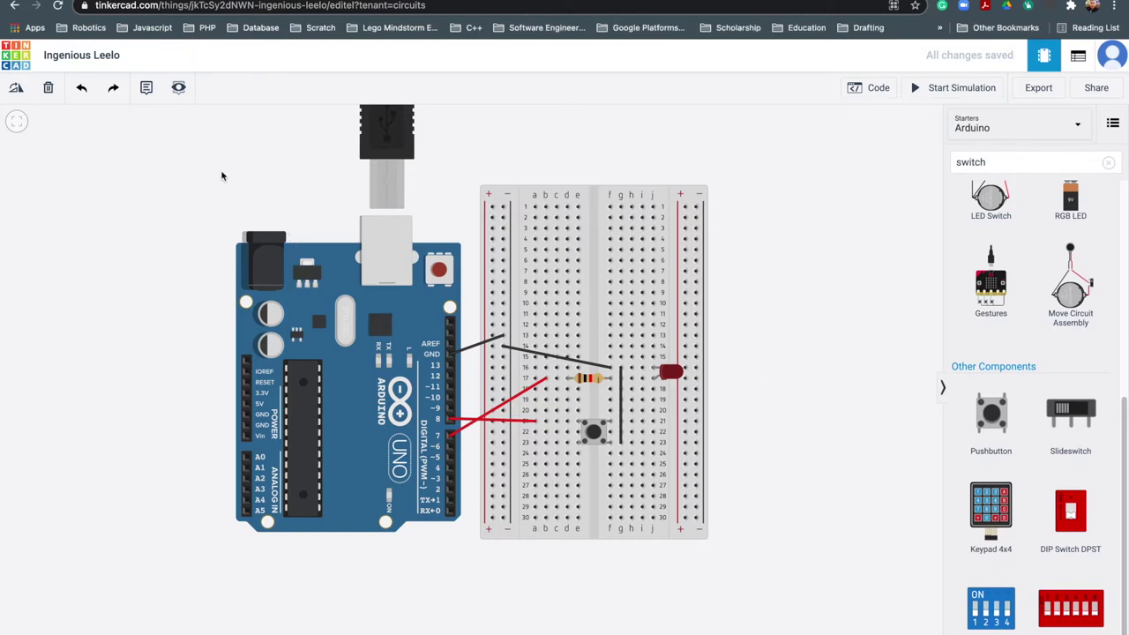
{"action": "left_click_drag", "start_coordinate": [179, 136], "coordinate": [187, 217]}
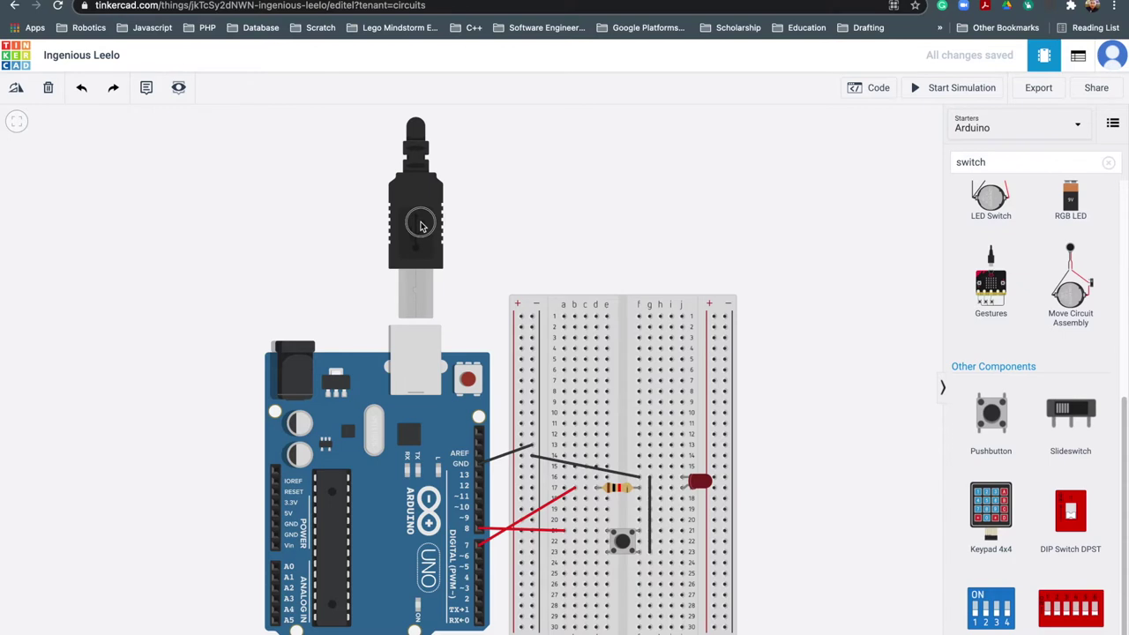
{"action": "scroll", "coordinate": [423, 229], "scroll_direction": "down", "scroll_amount": 2}
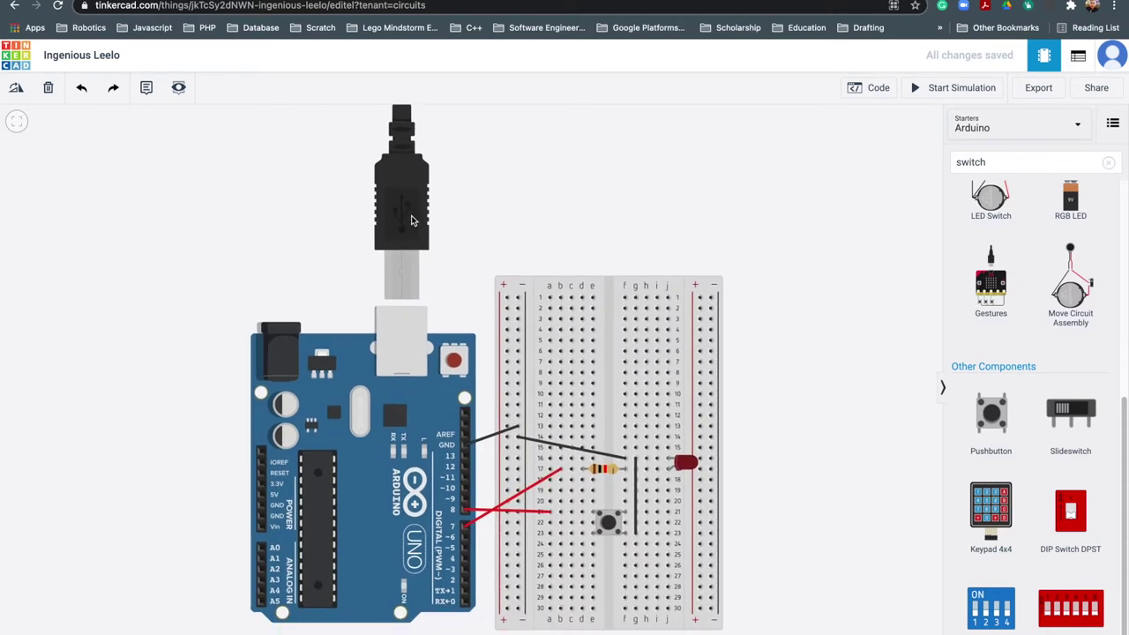
{"action": "left_click", "coordinate": [414, 402]}
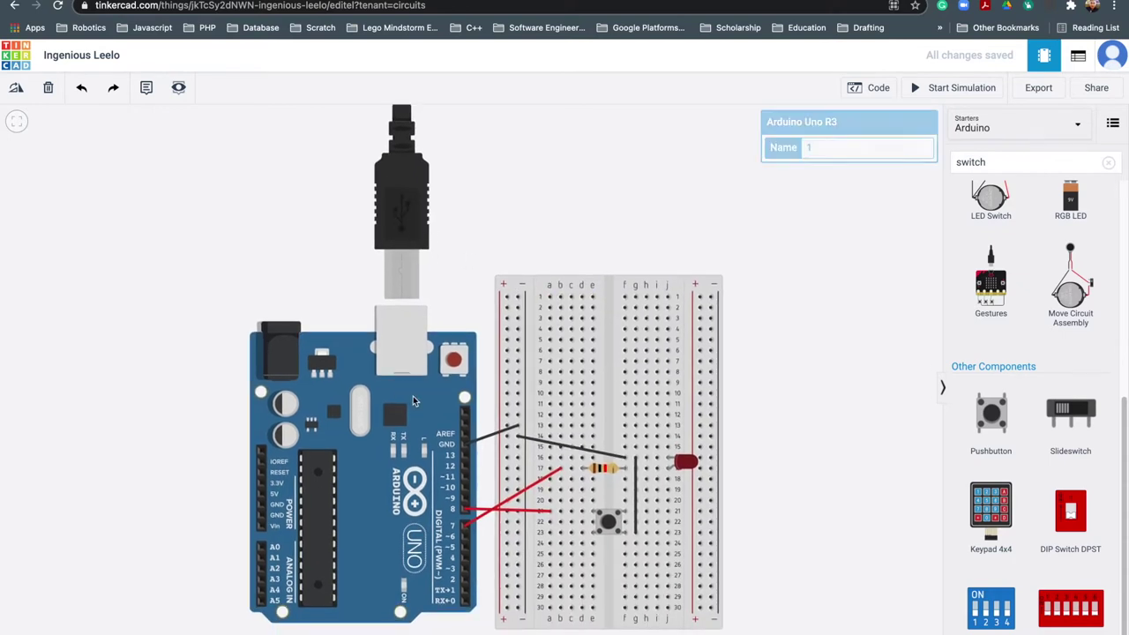
{"action": "key", "text": "Delete"}
{"action": "left_click", "coordinate": [679, 134]}
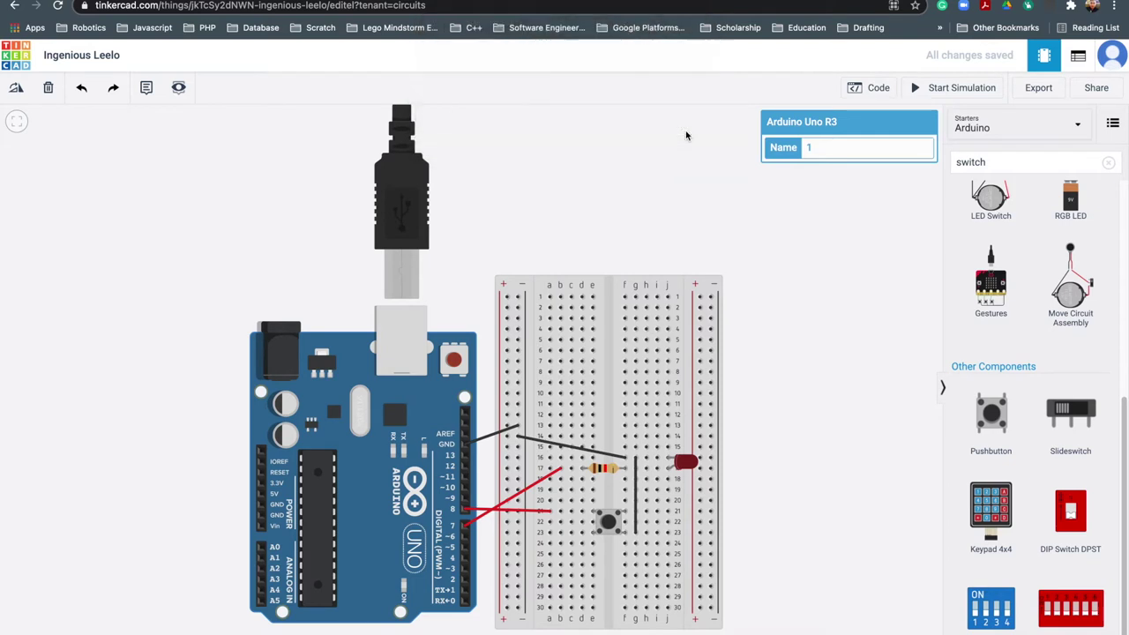
Delete the breadboard, LED, resistor and pushbutton.
{"action": "left_click", "coordinate": [713, 282]}
{"action": "key", "text": "Delete"}
{"action": "left_click", "coordinate": [688, 468]}
{"action": "key", "text": "Delete"}
{"action": "left_click", "coordinate": [607, 472]}
{"action": "key", "text": "Delete"}
{"action": "left_click", "coordinate": [610, 520]}
{"action": "key", "text": "Delete"}
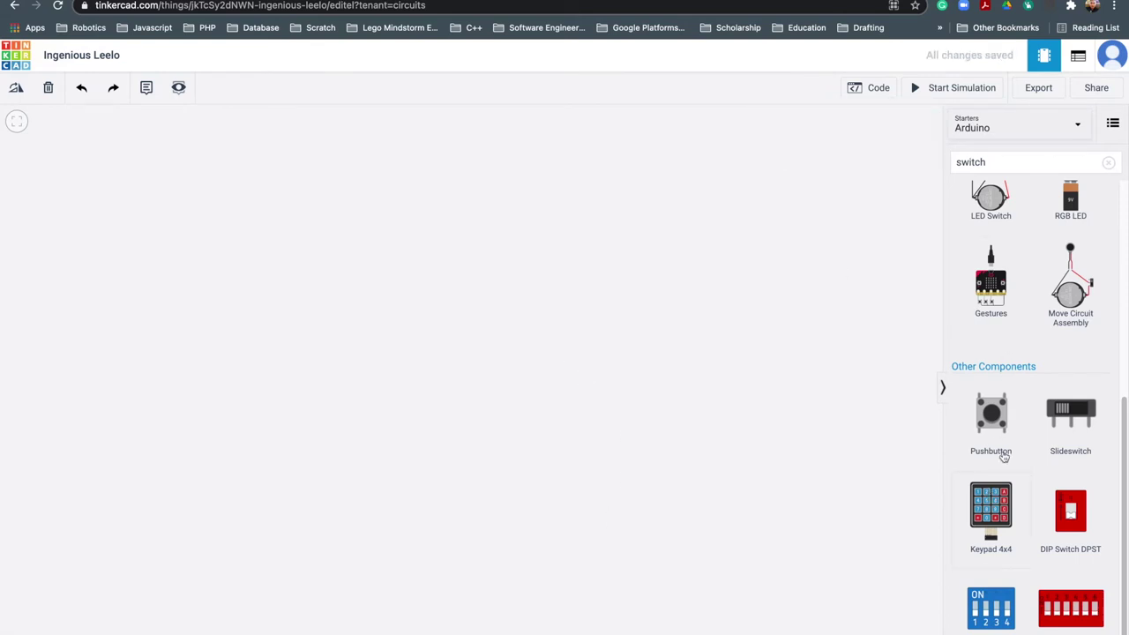
Place the Arduino breadboard starter and delete its four prewired power wires.
{"action": "left_click", "coordinate": [1059, 134]}
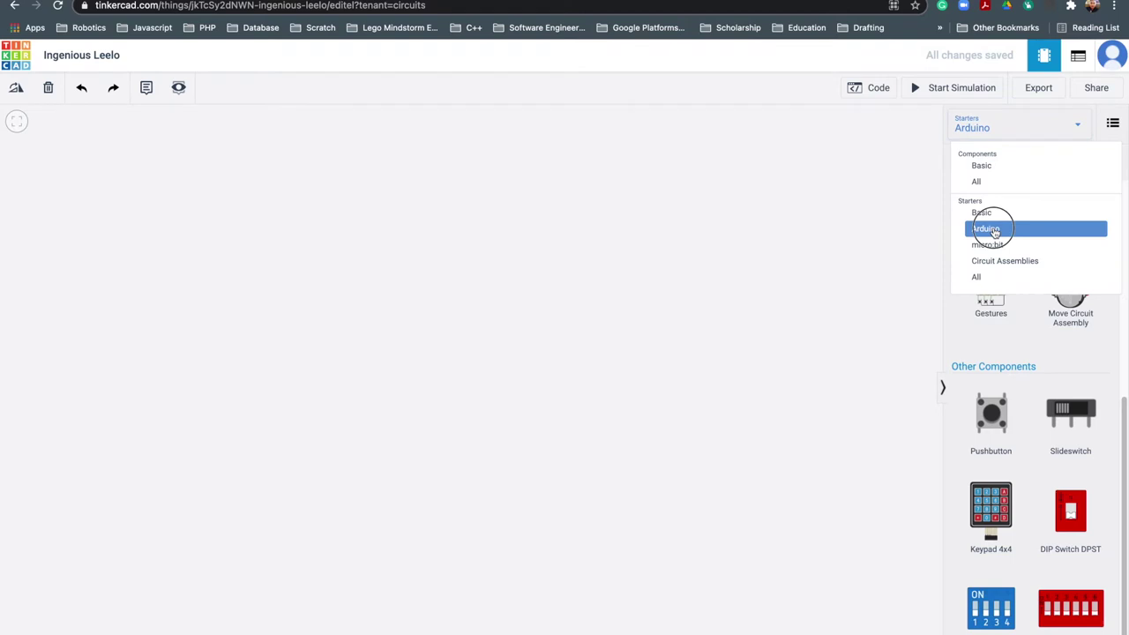
{"action": "left_click", "coordinate": [993, 229]}
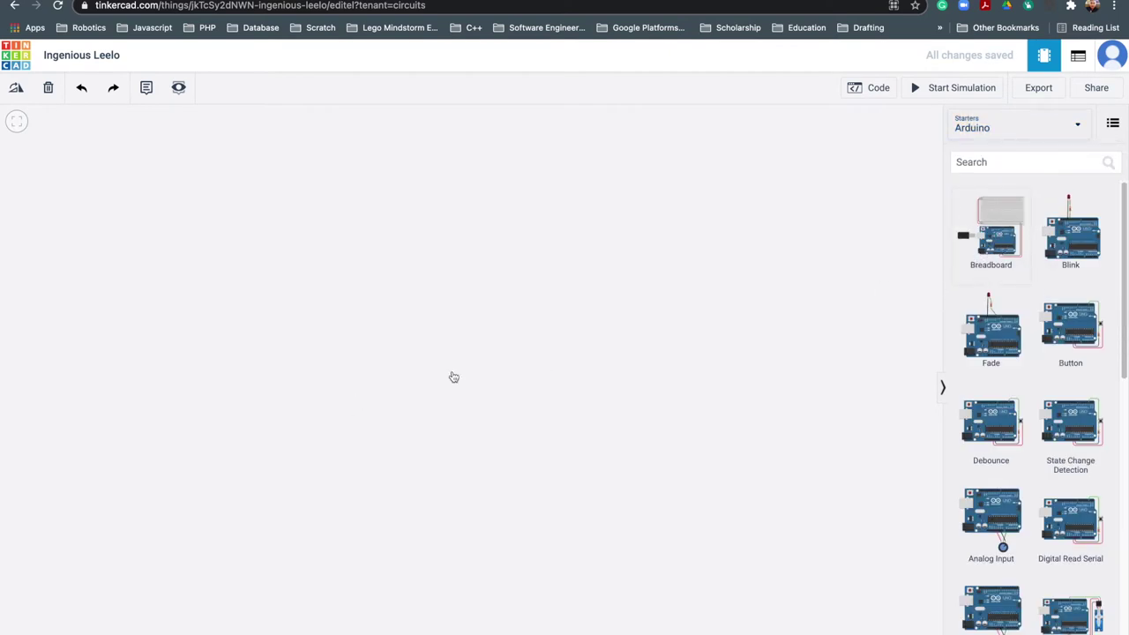
{"action": "left_click_drag", "start_coordinate": [991, 234], "coordinate": [491, 354]}
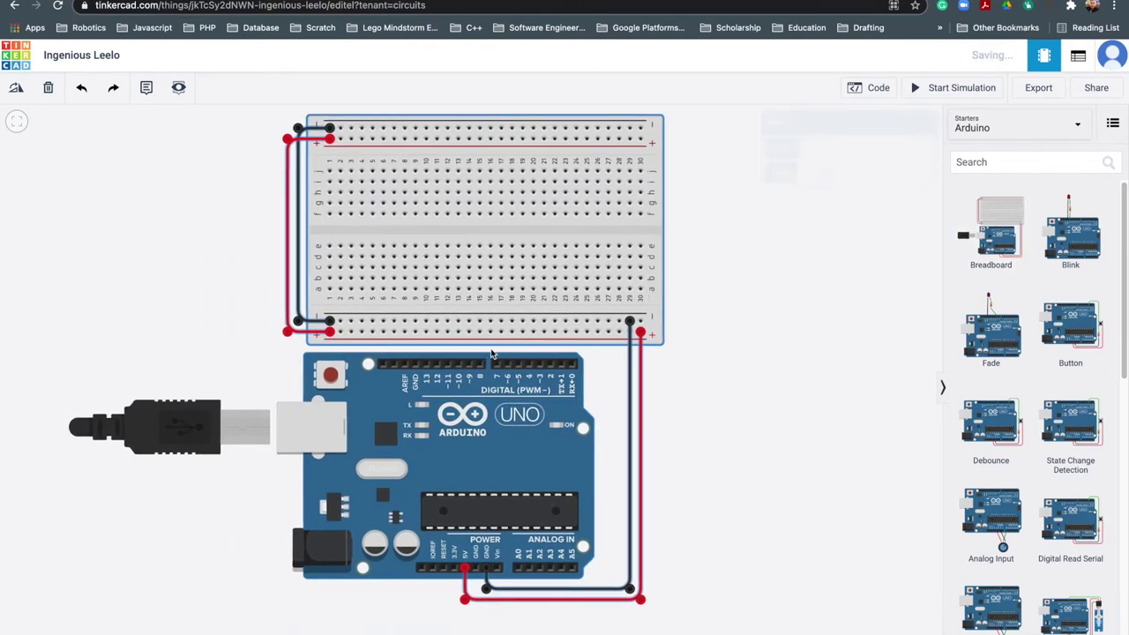
{"action": "key", "text": "Delete"}
{"action": "left_click", "coordinate": [630, 373]}
{"action": "key", "text": "Delete"}
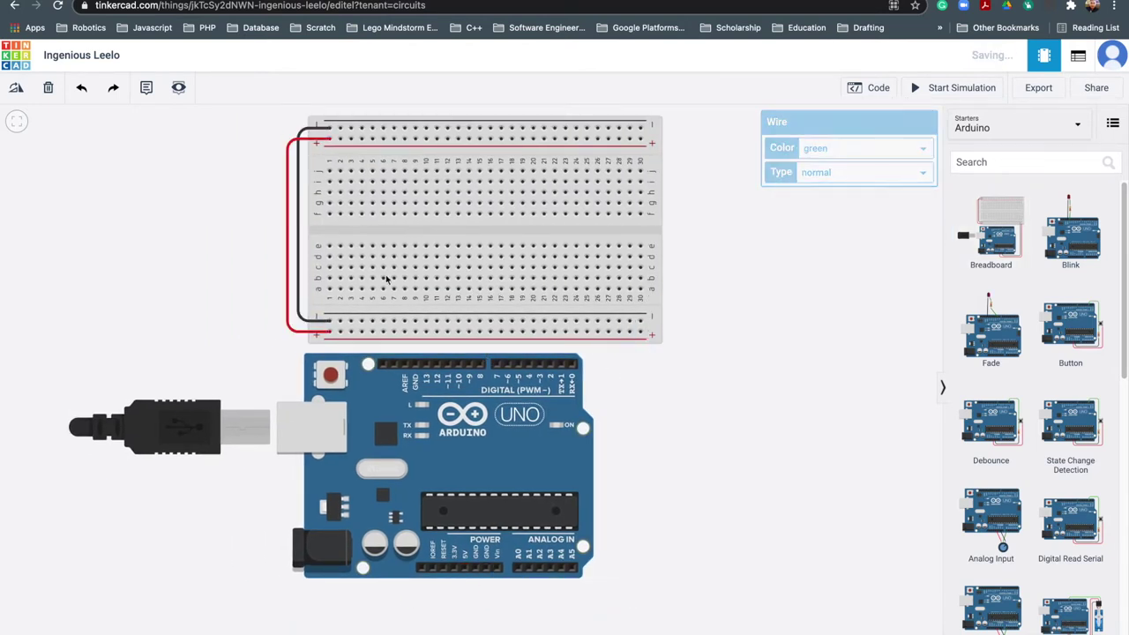
{"action": "left_click", "coordinate": [298, 249]}
{"action": "key", "text": "Delete"}
{"action": "left_click", "coordinate": [289, 246]}
{"action": "key", "text": "Delete"}
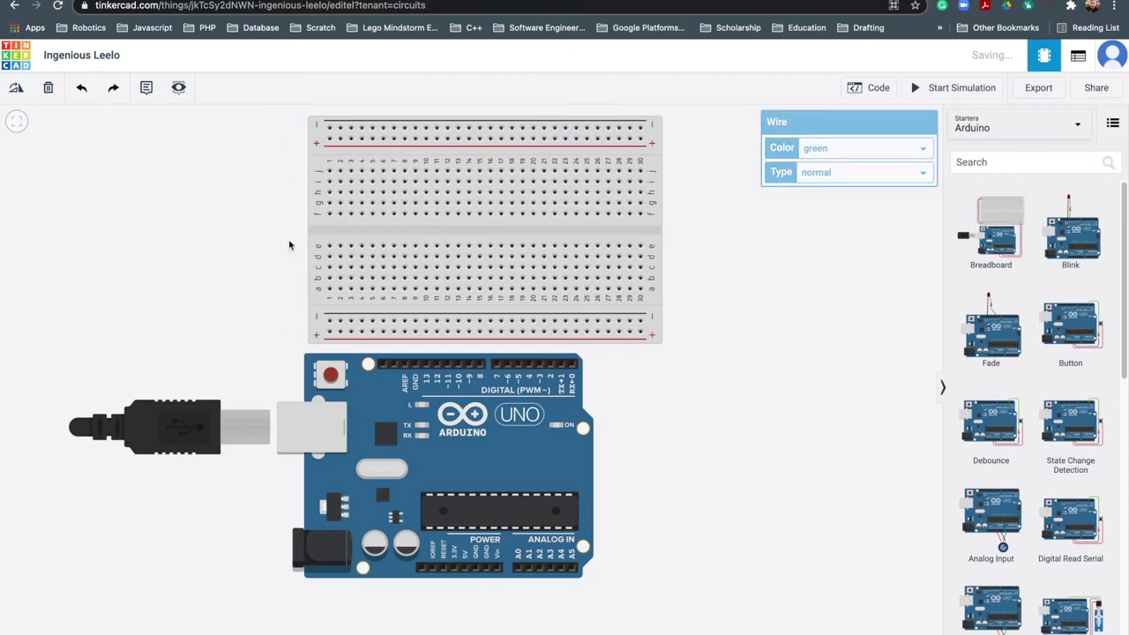
Rotate the breadboard and Arduino upright and set them side by side.
{"action": "left_click", "coordinate": [662, 131]}
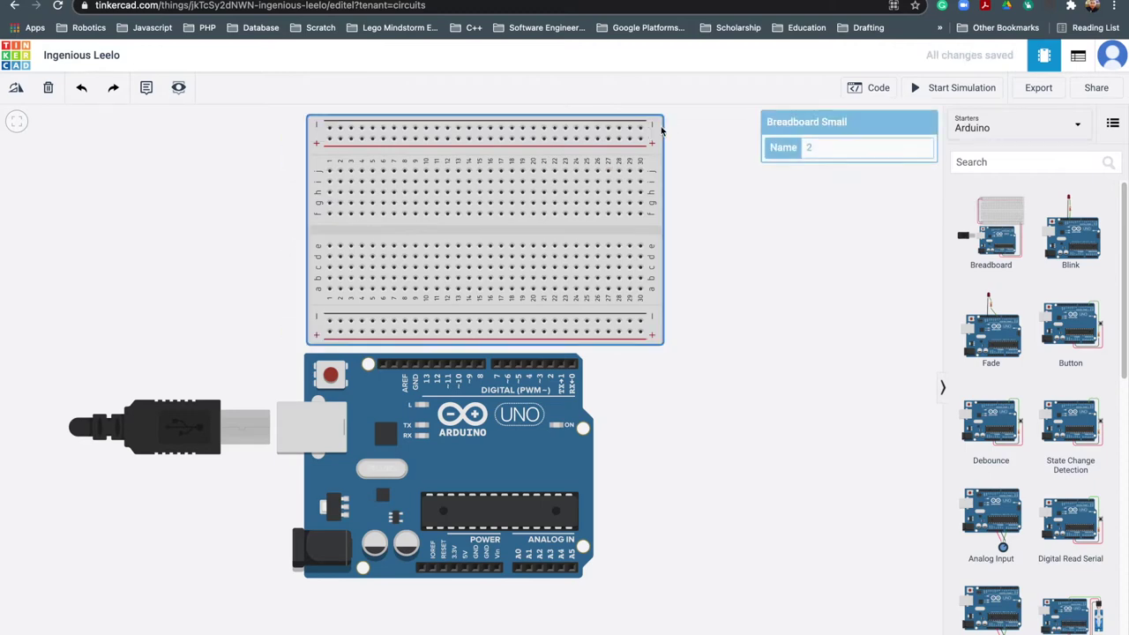
{"action": "left_click", "coordinate": [16, 87]}
{"action": "left_click_drag", "start_coordinate": [597, 214], "coordinate": [792, 340]}
{"action": "left_click_drag", "start_coordinate": [456, 438], "coordinate": [422, 331]}
{"action": "left_click", "coordinate": [16, 87]}
{"action": "left_click", "coordinate": [16, 88]}
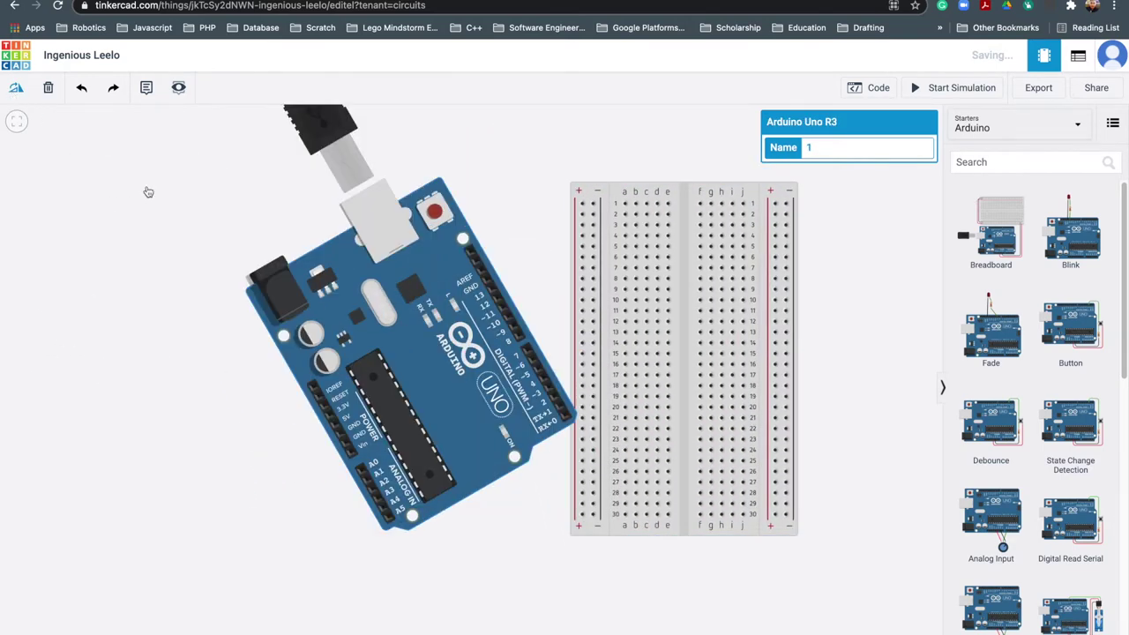
{"action": "left_click", "coordinate": [16, 87]}
{"action": "left_click_drag", "start_coordinate": [440, 335], "coordinate": [471, 344]}
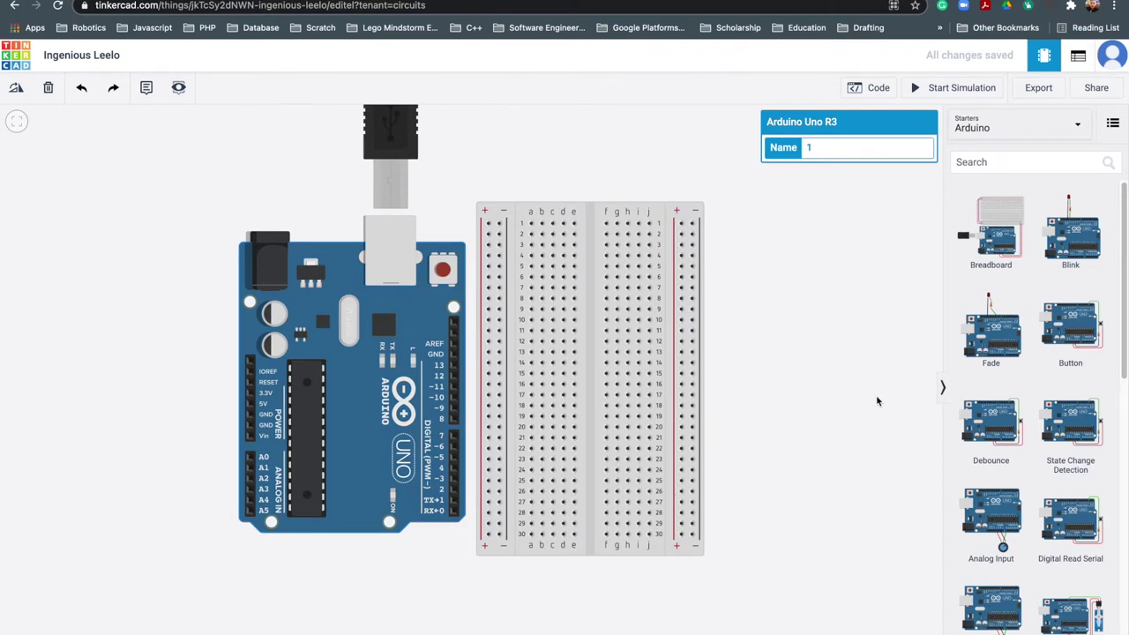
Add black wires from Arduino GND to the left ground rail and from the rail to row 12.
{"action": "left_click", "coordinate": [453, 354]}
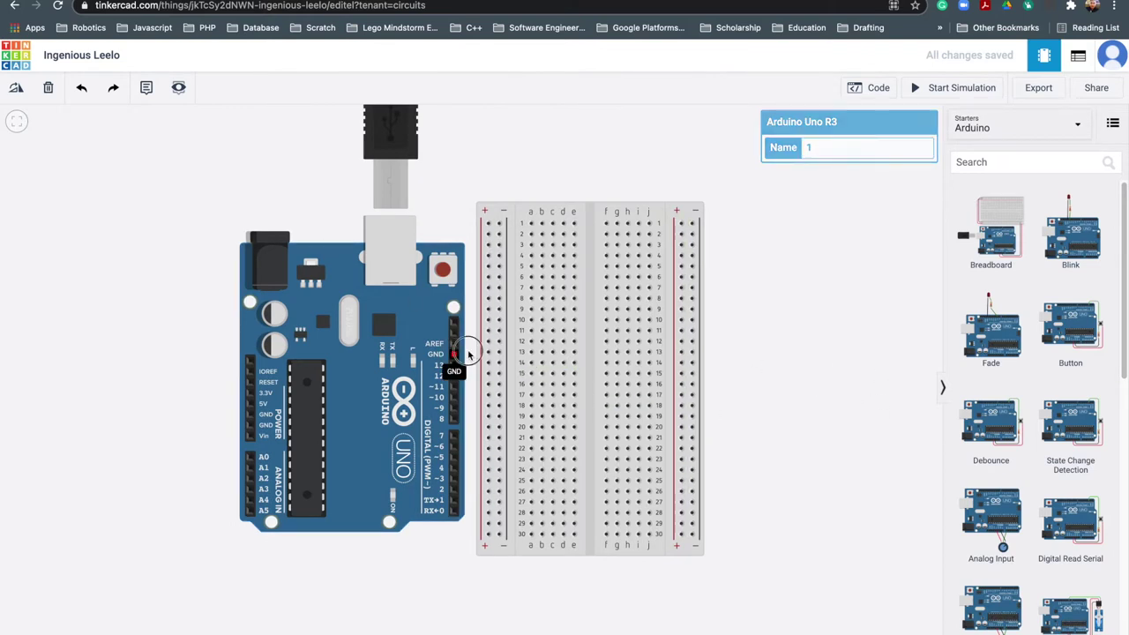
{"action": "left_click", "coordinate": [497, 332]}
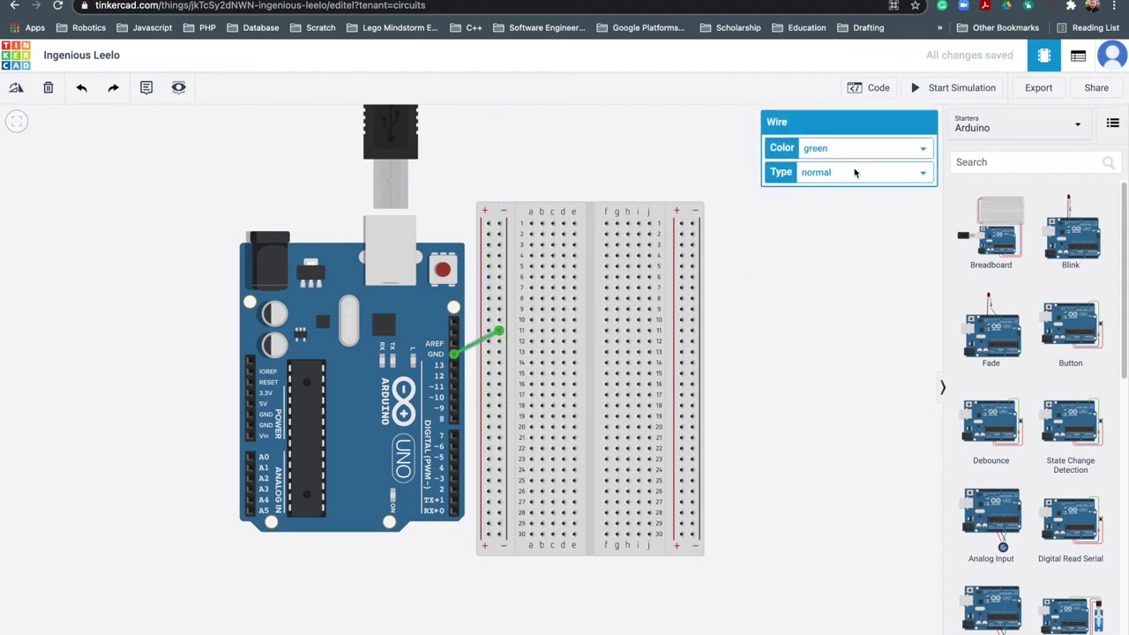
{"action": "left_click", "coordinate": [860, 148]}
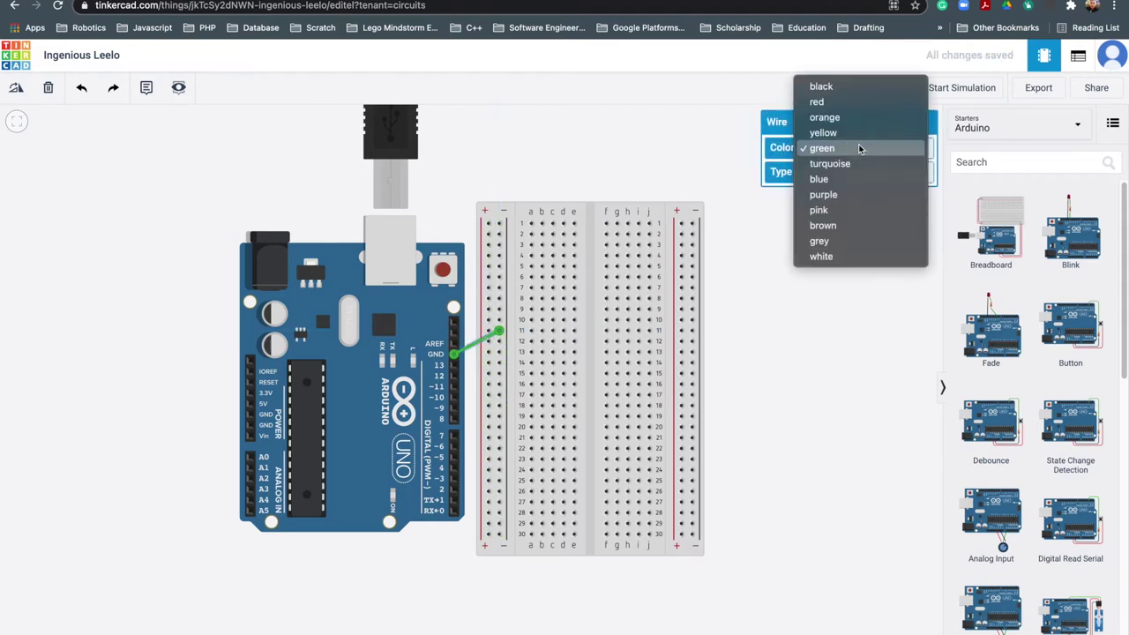
{"action": "left_click", "coordinate": [835, 88]}
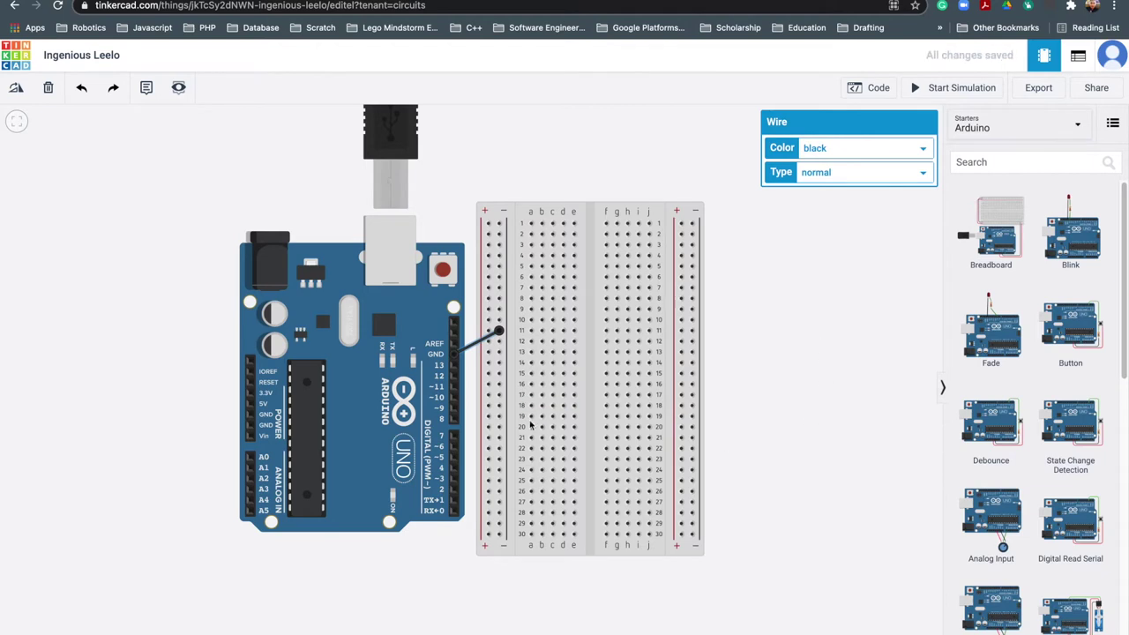
{"action": "left_click", "coordinate": [499, 321]}
{"action": "left_click", "coordinate": [605, 342]}
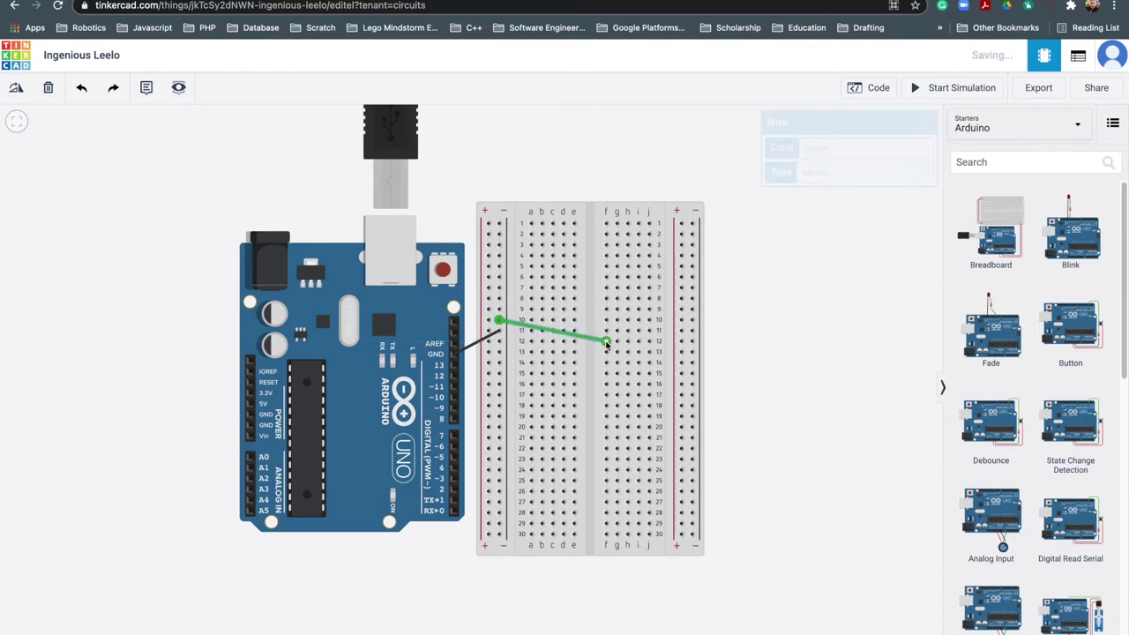
{"action": "left_click", "coordinate": [869, 148]}
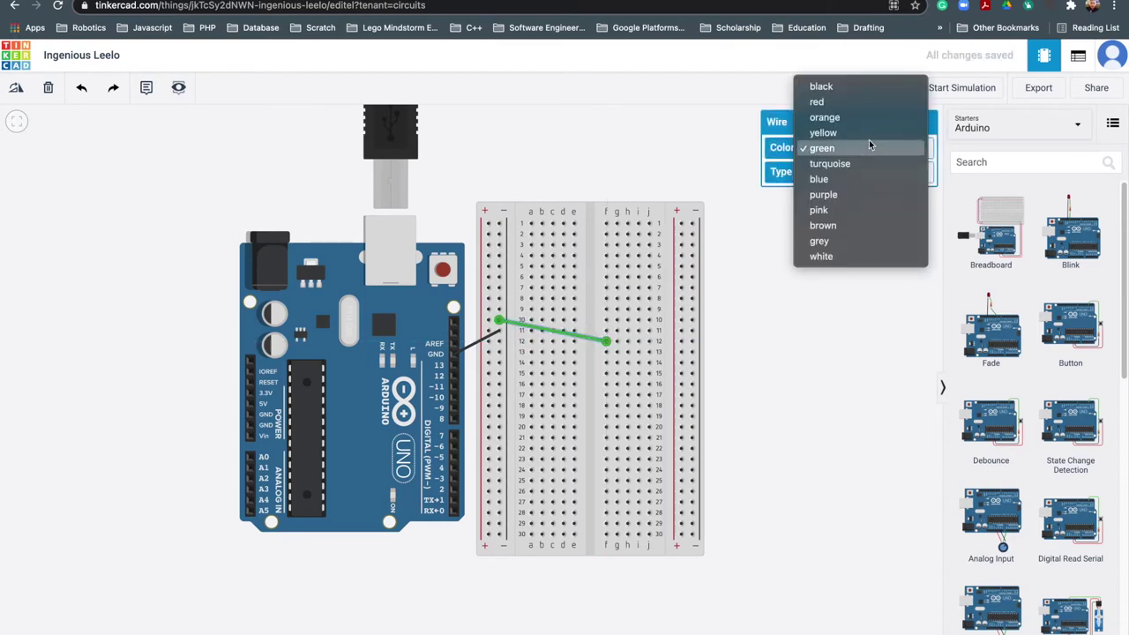
{"action": "left_click", "coordinate": [821, 87]}
{"action": "left_click", "coordinate": [989, 163]}
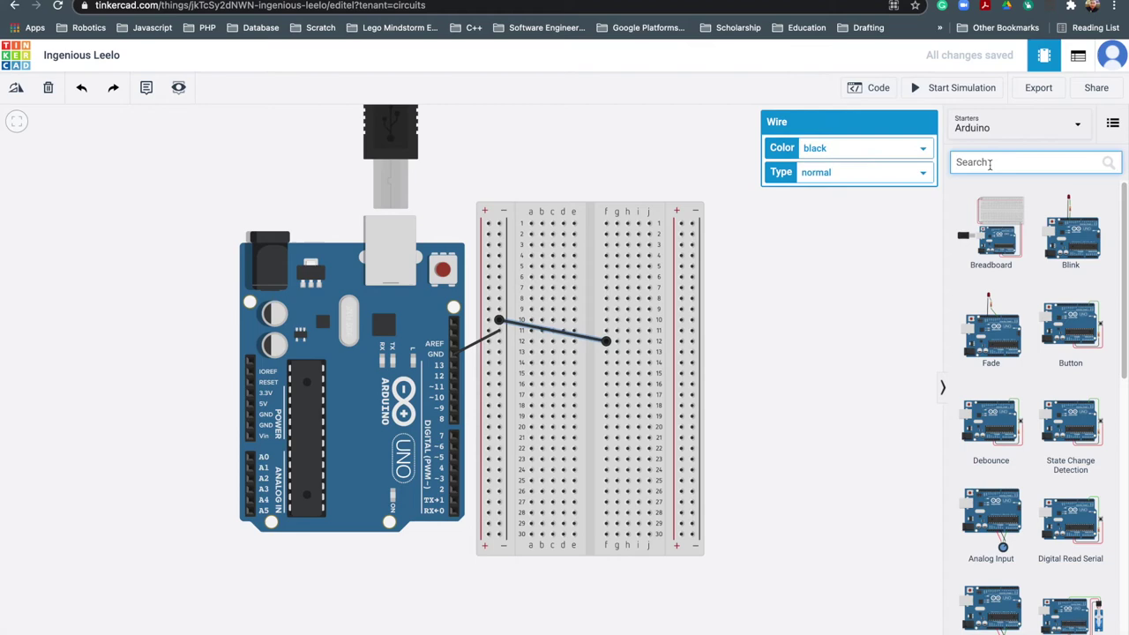
Search 'led', plug a red LED horizontally into column j at row 12, and open Code.
{"action": "type", "text": "led"}
{"action": "scroll", "coordinate": [1034, 294], "scroll_direction": "down", "scroll_amount": 10}
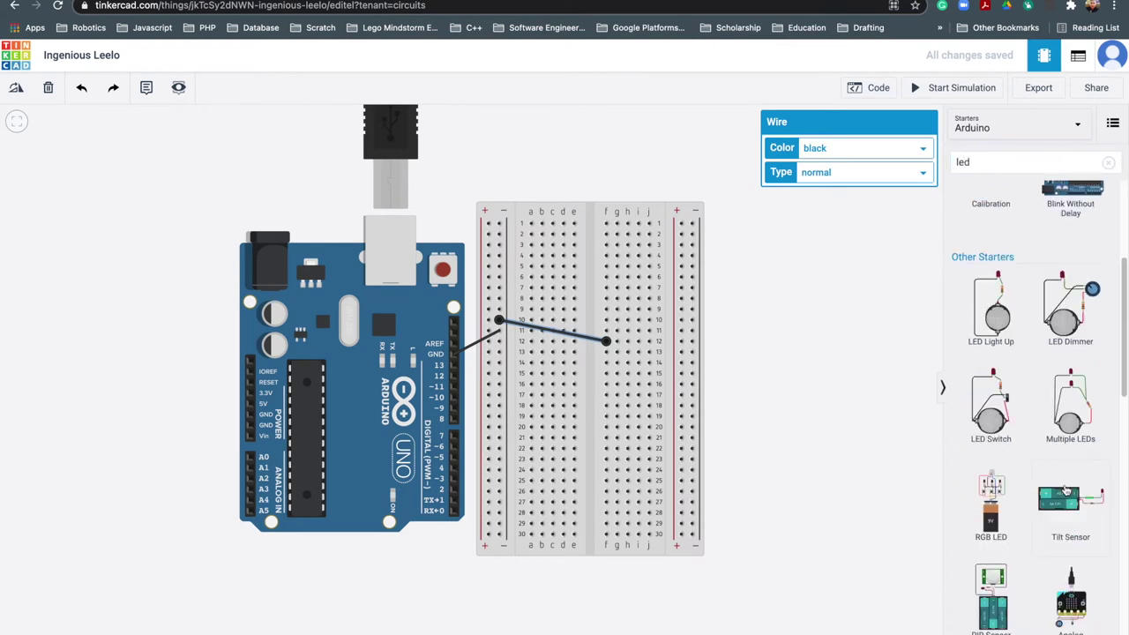
{"action": "left_click_drag", "start_coordinate": [994, 379], "coordinate": [826, 376]}
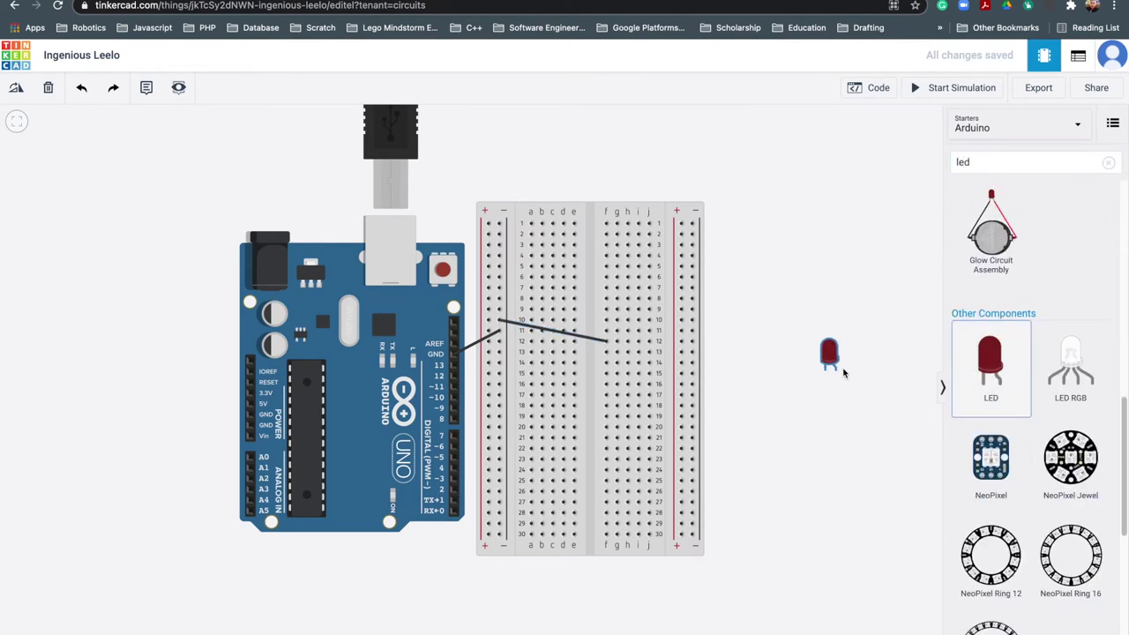
{"action": "left_click", "coordinate": [16, 89]}
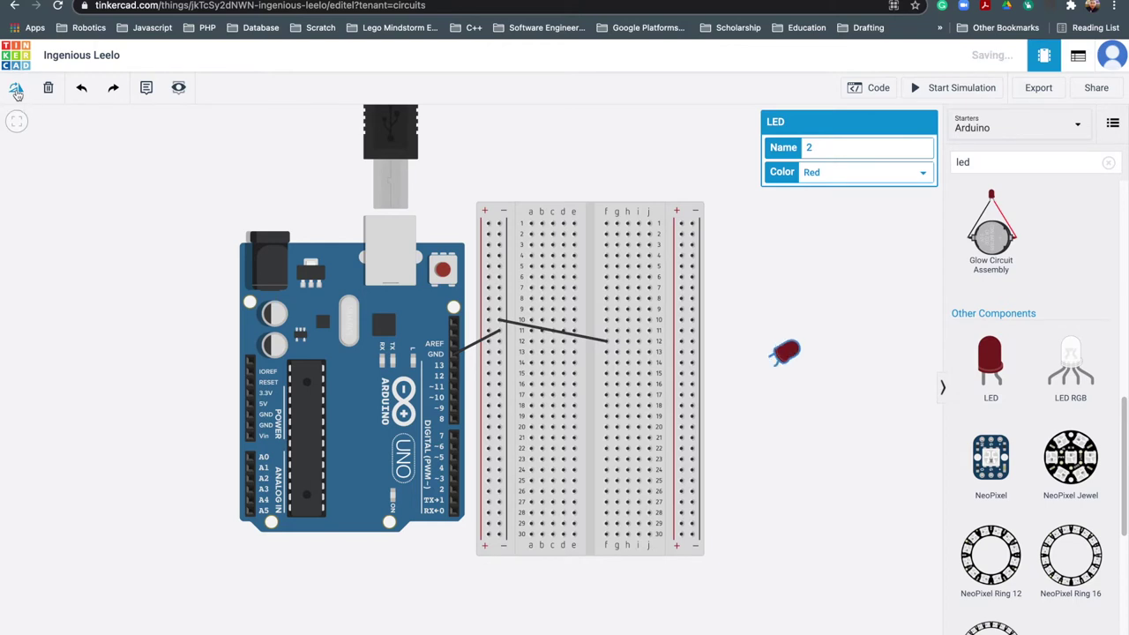
{"action": "left_click_drag", "start_coordinate": [698, 361], "coordinate": [640, 347]}
{"action": "left_click", "coordinate": [792, 433]}
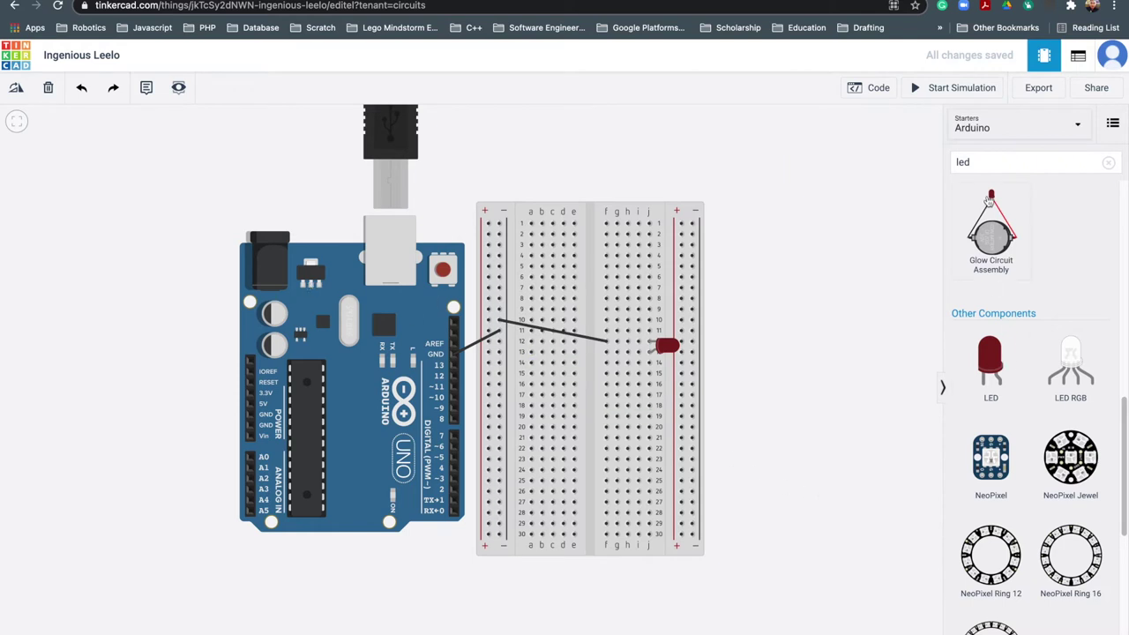
{"action": "left_click", "coordinate": [869, 88]}
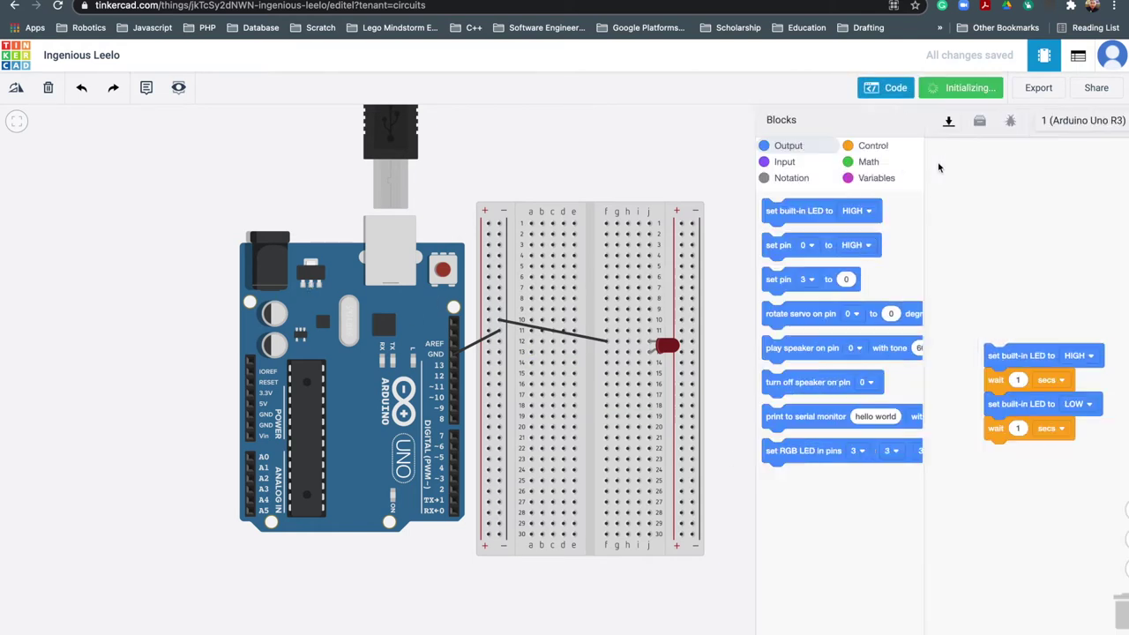
Search 'resist' and lay a 1 kΩ resistor horizontally across breadboard row 13.
{"action": "left_click", "coordinate": [880, 87]}
{"action": "left_click", "coordinate": [1014, 163]}
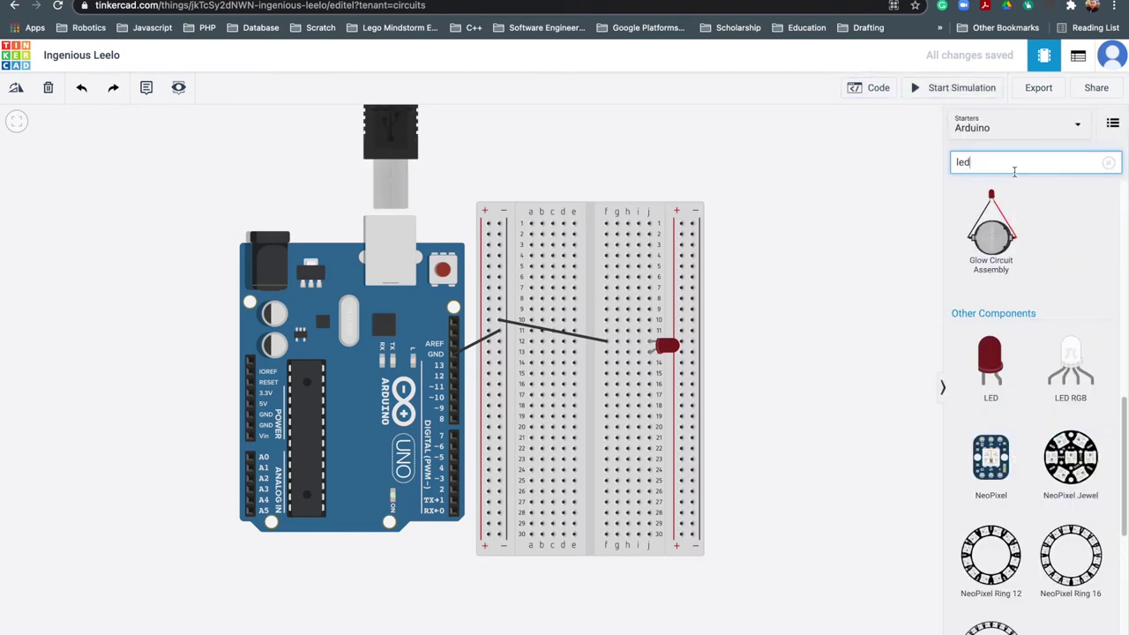
{"action": "key", "text": "BackSpace"}
{"action": "key", "text": "BackSpace"}
{"action": "key", "text": "BackSpace"}
{"action": "type", "text": "resistor"}
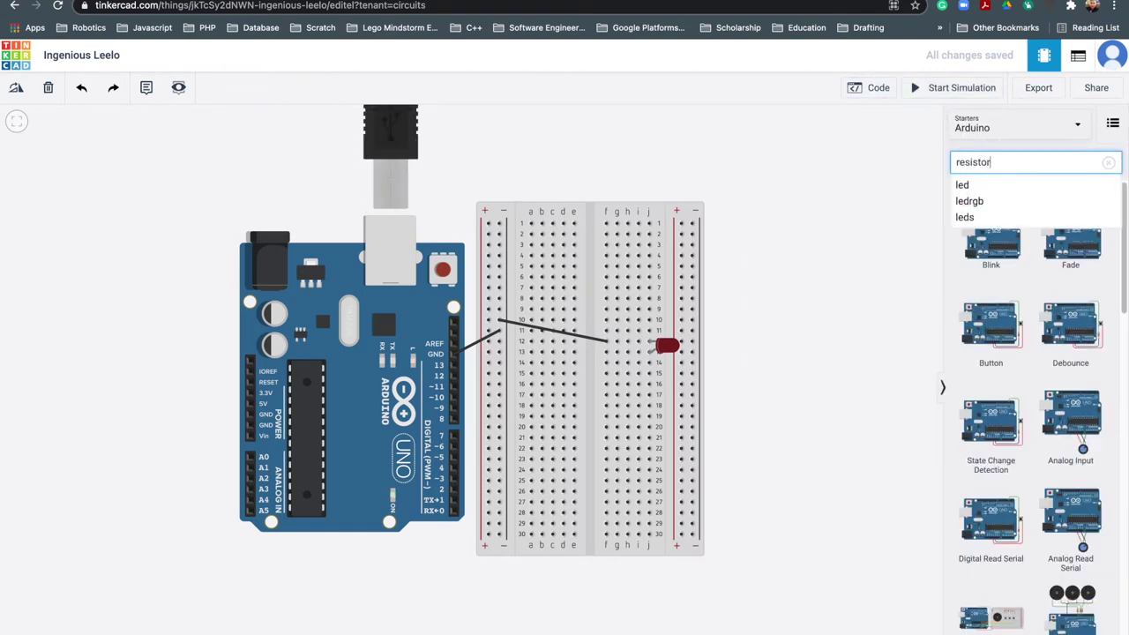
{"action": "key", "text": "Return"}
{"action": "scroll", "coordinate": [1037, 432], "scroll_direction": "down", "scroll_amount": 15}
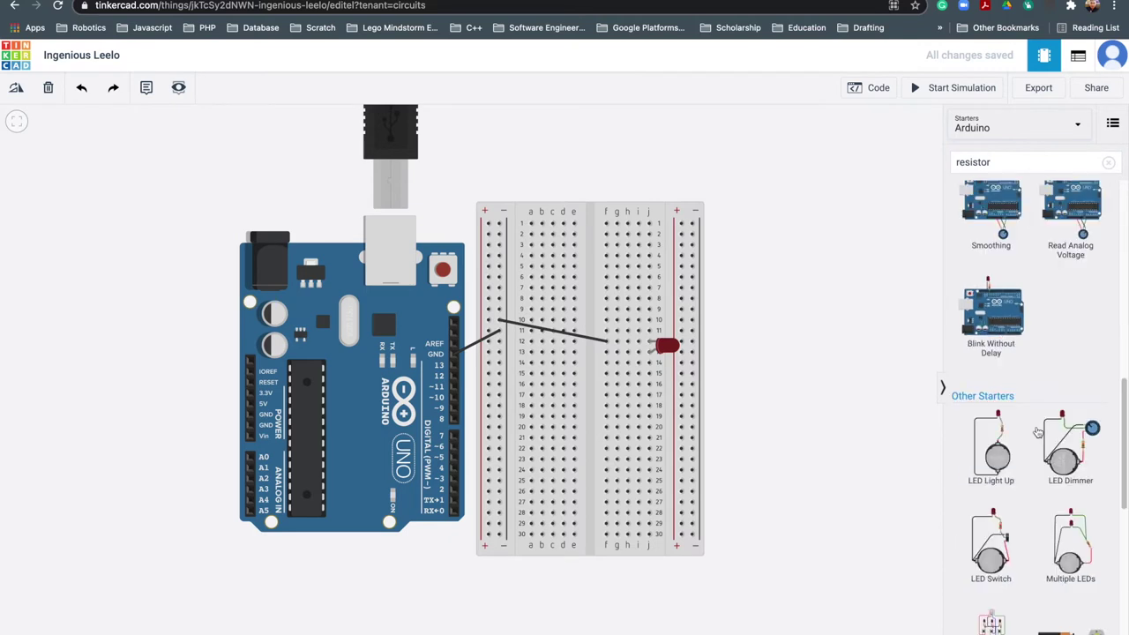
{"action": "left_click_drag", "start_coordinate": [995, 413], "coordinate": [772, 394]}
{"action": "left_click", "coordinate": [15, 87]}
{"action": "left_click", "coordinate": [16, 88]}
{"action": "left_click_drag", "start_coordinate": [766, 374], "coordinate": [530, 352]}
Wire row 13 to Arduino pin 7 in red, then stop the simulation.
{"action": "left_click", "coordinate": [530, 353]}
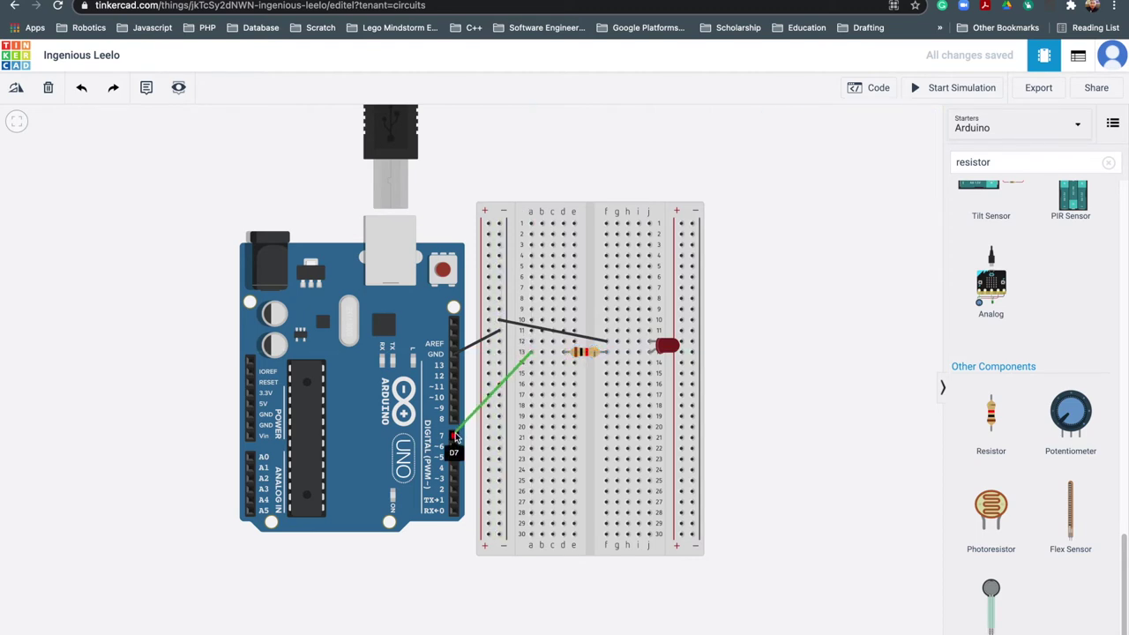
{"action": "left_click", "coordinate": [455, 437]}
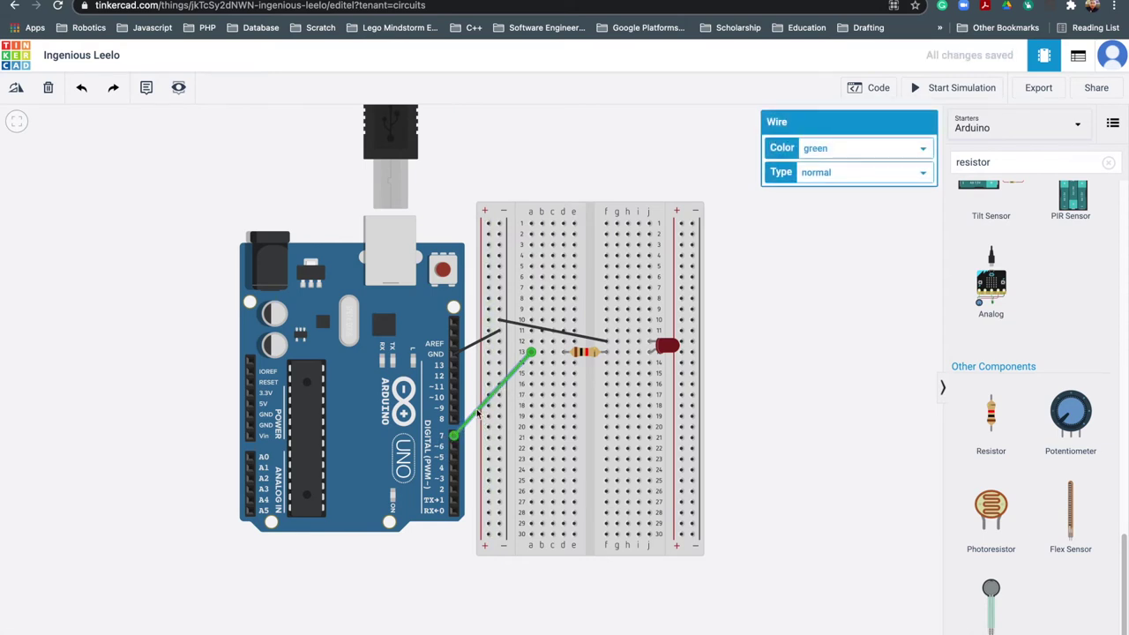
{"action": "left_click", "coordinate": [860, 151]}
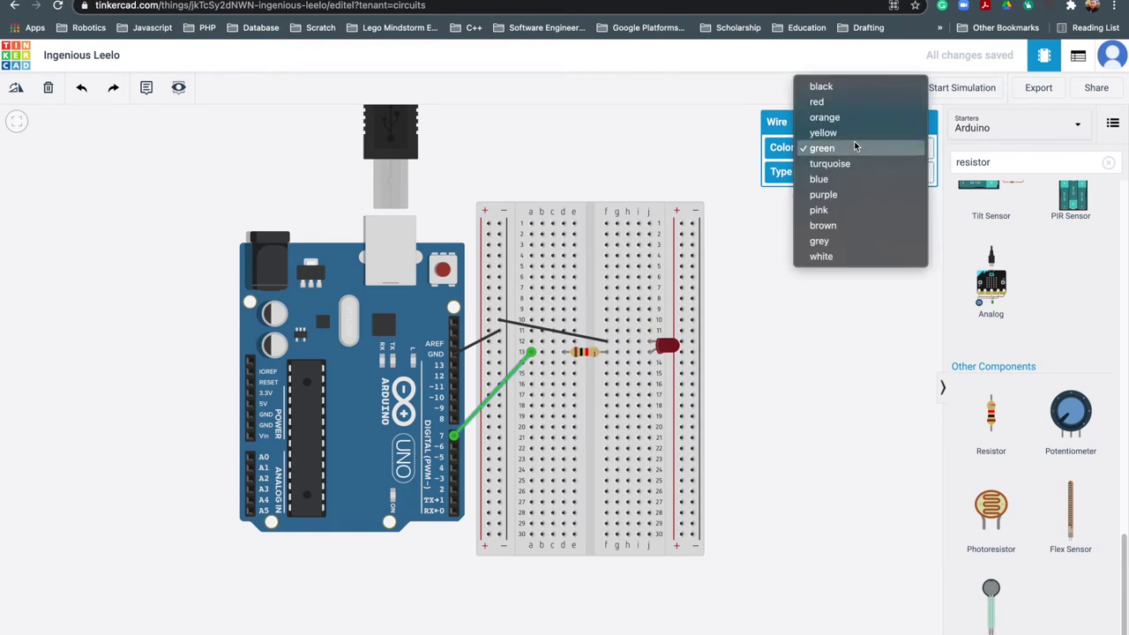
{"action": "left_click", "coordinate": [822, 101]}
{"action": "left_click", "coordinate": [827, 486]}
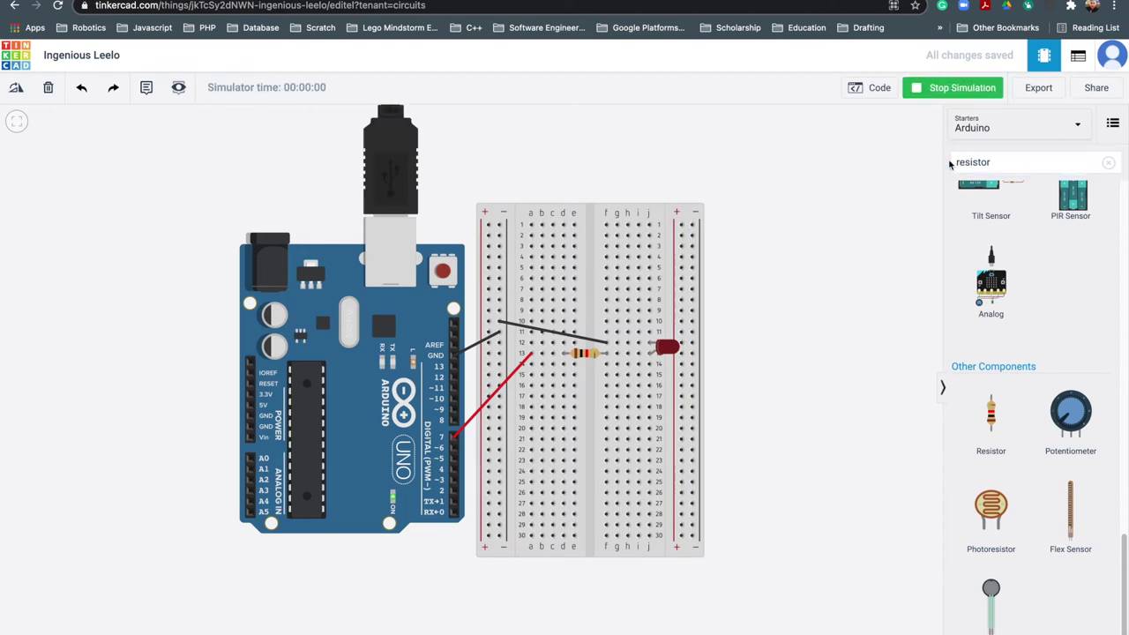
{"action": "left_click", "coordinate": [963, 88]}
Search 'switch' and seat a rotated pushbutton across the centre gap at rows 18–20.
{"action": "left_click", "coordinate": [994, 162]}
{"action": "left_click_drag", "start_coordinate": [994, 163], "coordinate": [956, 162]}
{"action": "type", "text": "switch"}
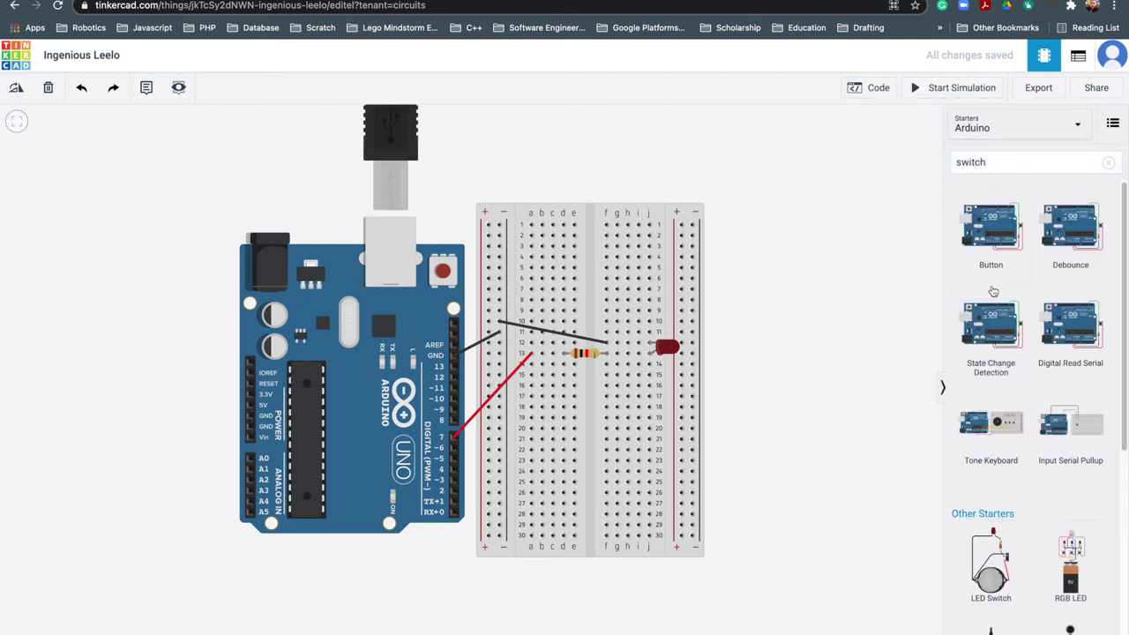
{"action": "scroll", "coordinate": [992, 291], "scroll_direction": "down", "scroll_amount": 5}
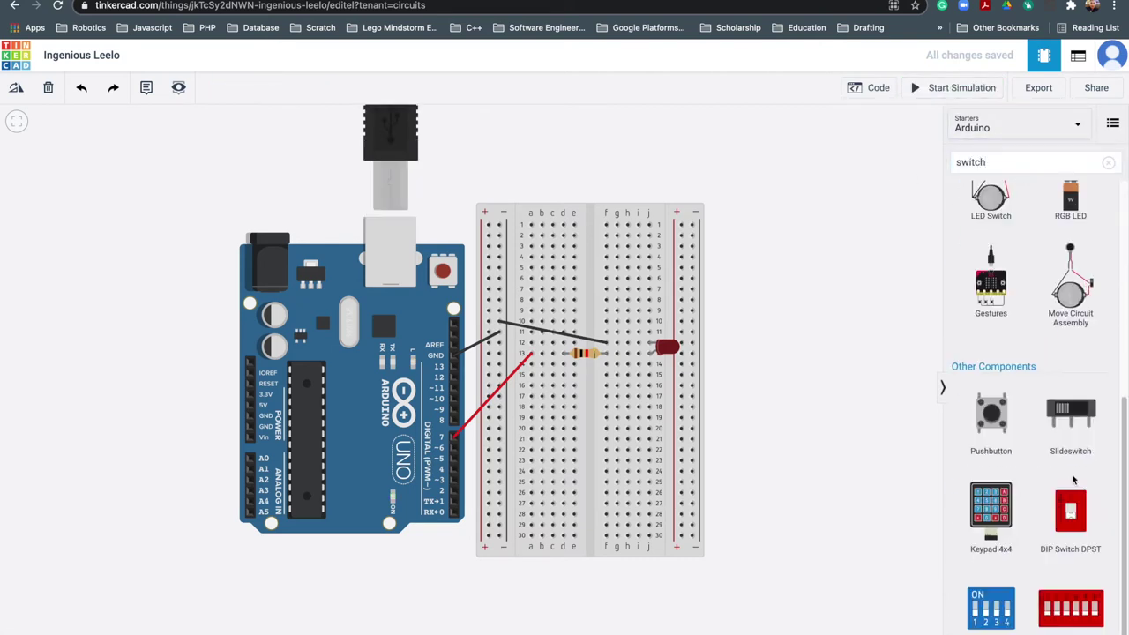
{"action": "scroll", "coordinate": [1030, 485], "scroll_direction": "up", "scroll_amount": 2}
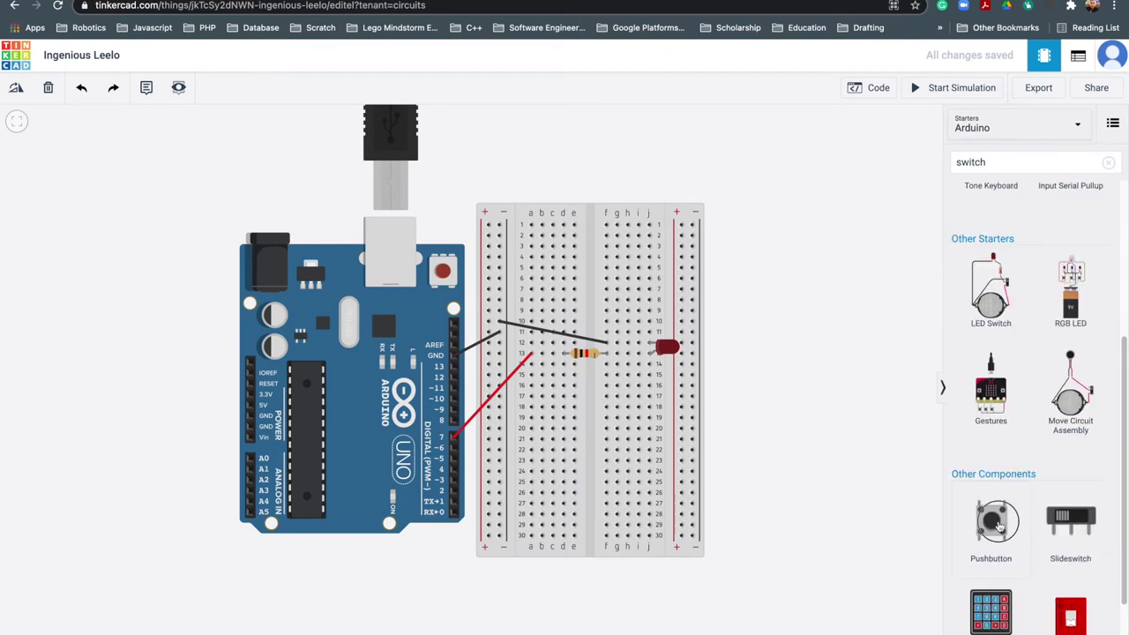
{"action": "left_click_drag", "start_coordinate": [990, 520], "coordinate": [750, 433]}
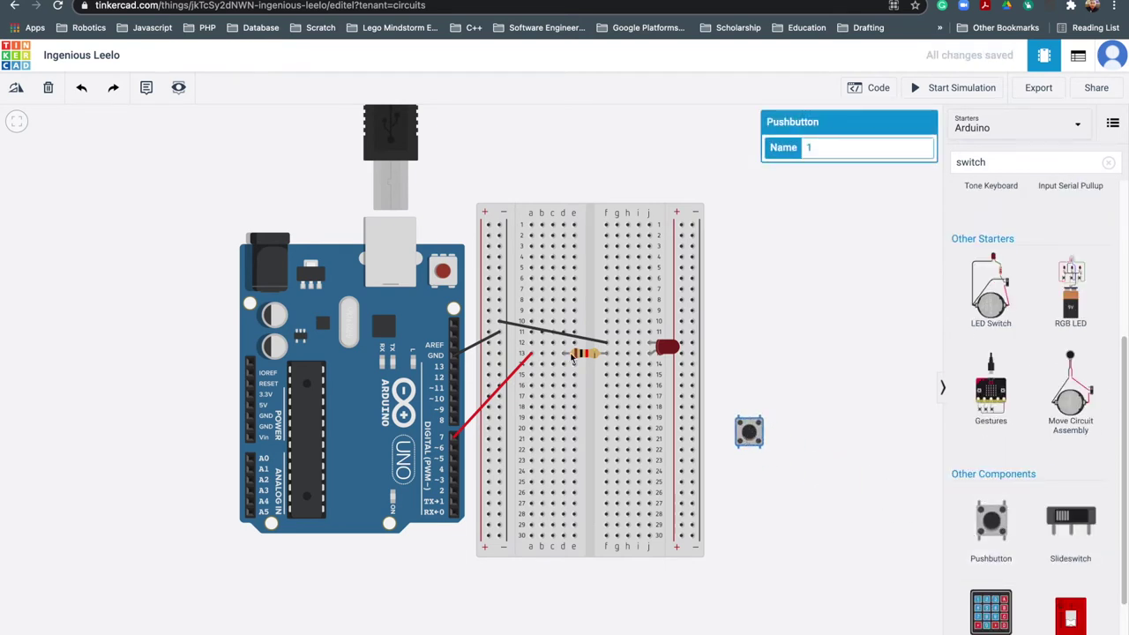
{"action": "left_click", "coordinate": [16, 87]}
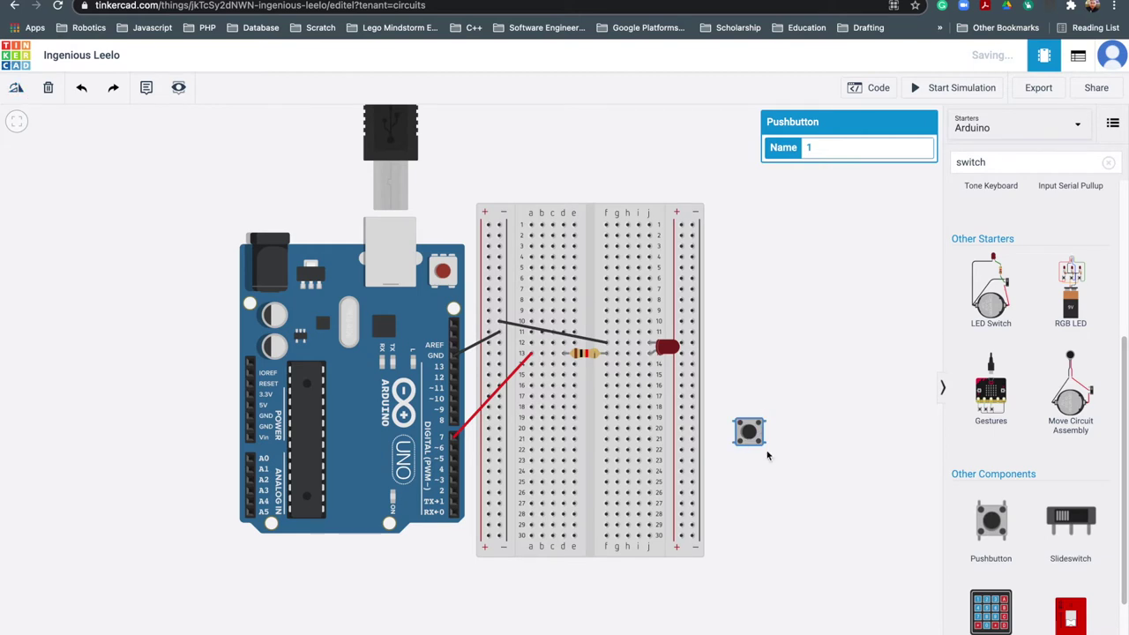
{"action": "left_click_drag", "start_coordinate": [761, 444], "coordinate": [602, 430]}
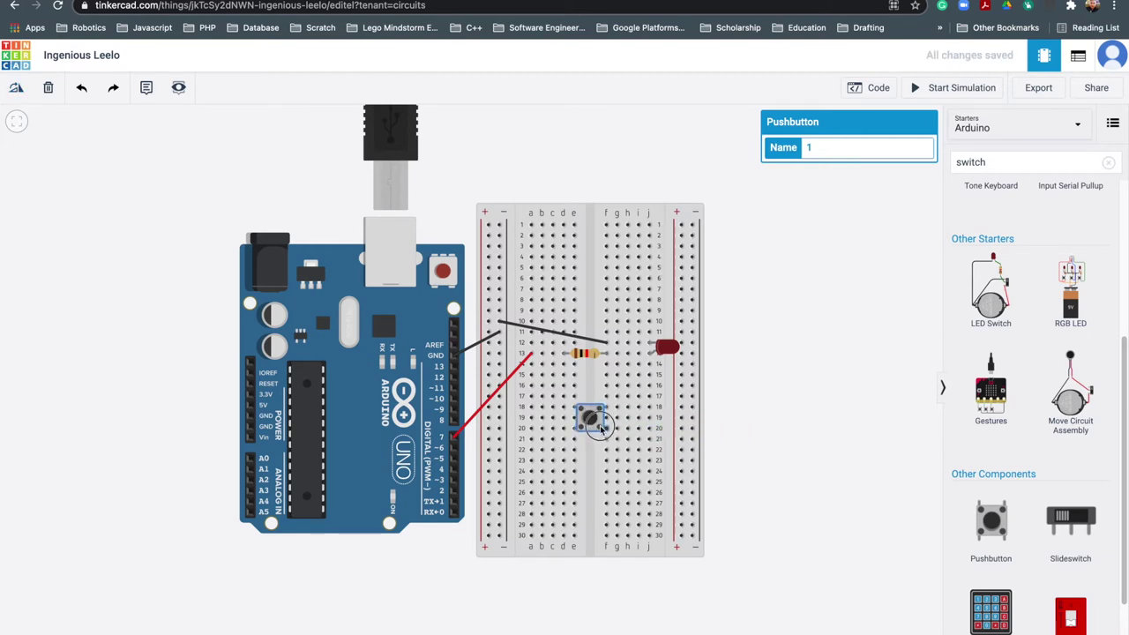
{"action": "left_click", "coordinate": [845, 458]}
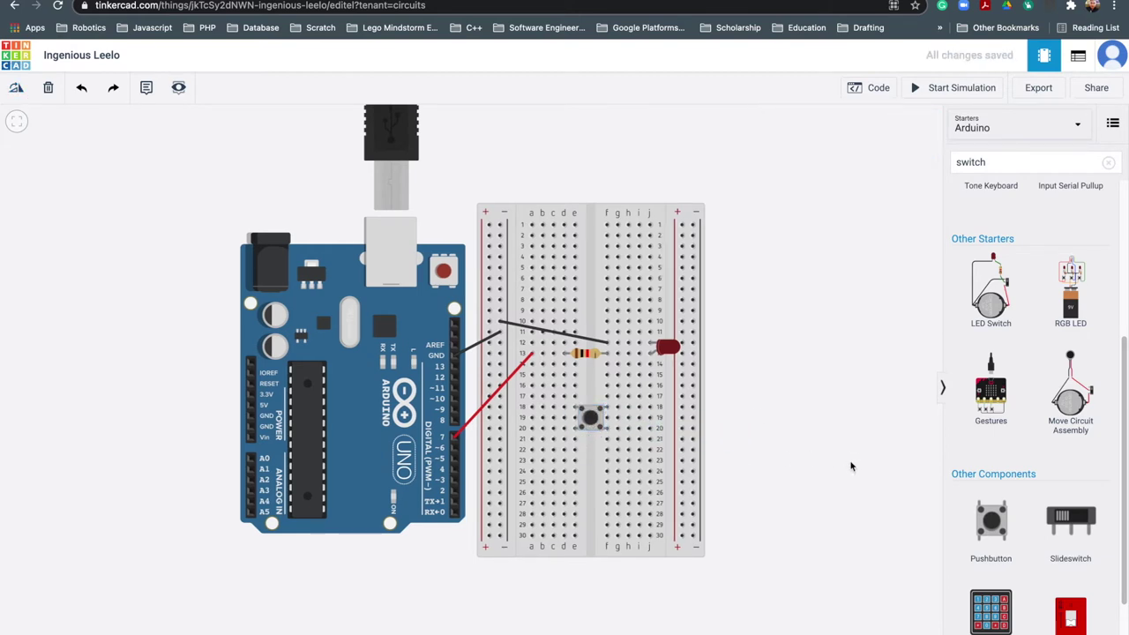
Draw a black wire from row 12 beside the LED down to row 18.
{"action": "left_click", "coordinate": [618, 344]}
{"action": "left_click", "coordinate": [616, 405]}
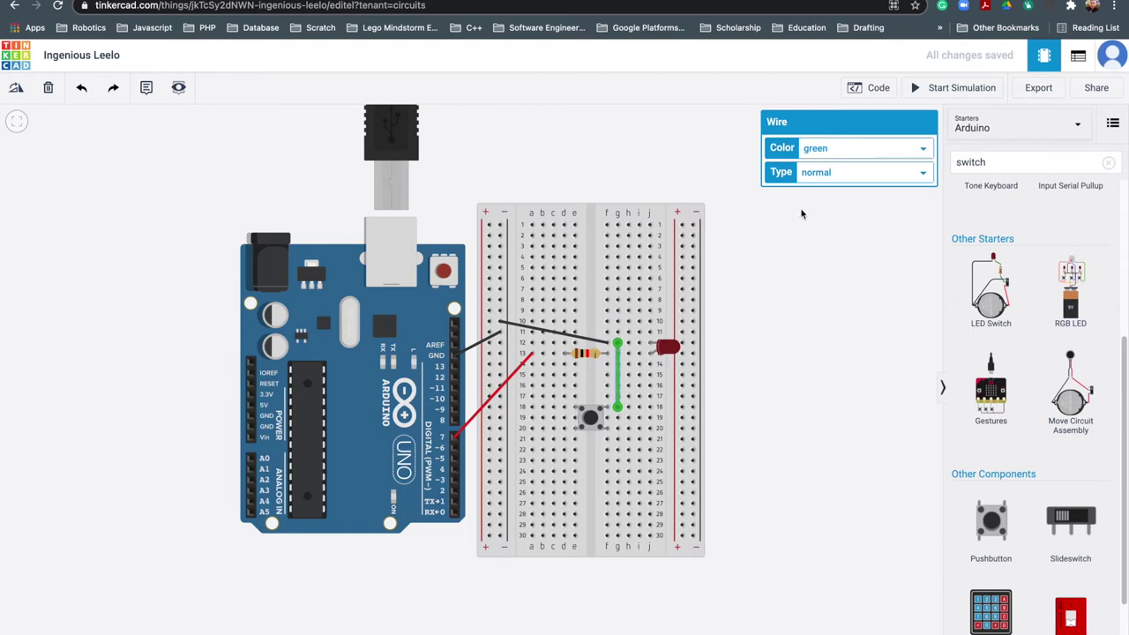
{"action": "left_click", "coordinate": [834, 151]}
{"action": "left_click", "coordinate": [816, 87]}
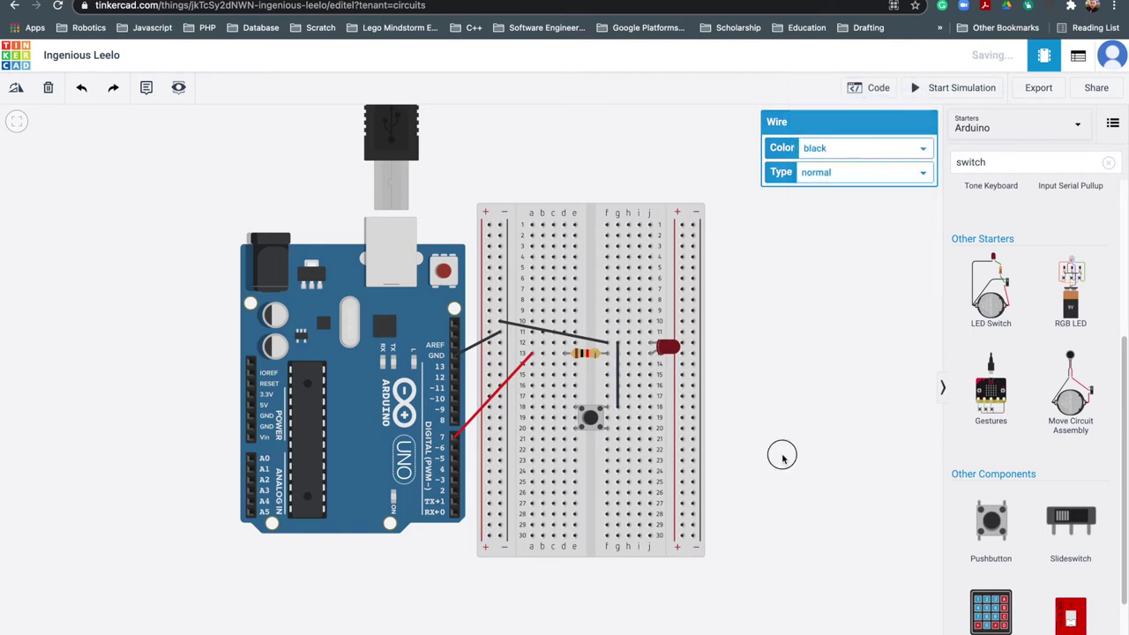
{"action": "left_click", "coordinate": [781, 456]}
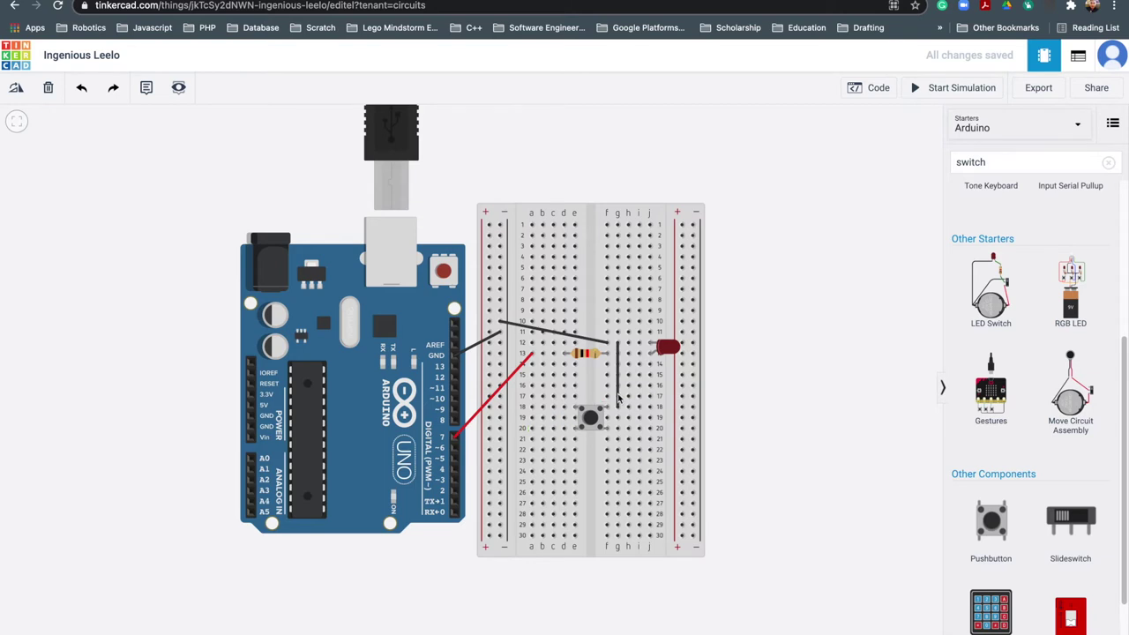
{"action": "left_click", "coordinate": [618, 398]}
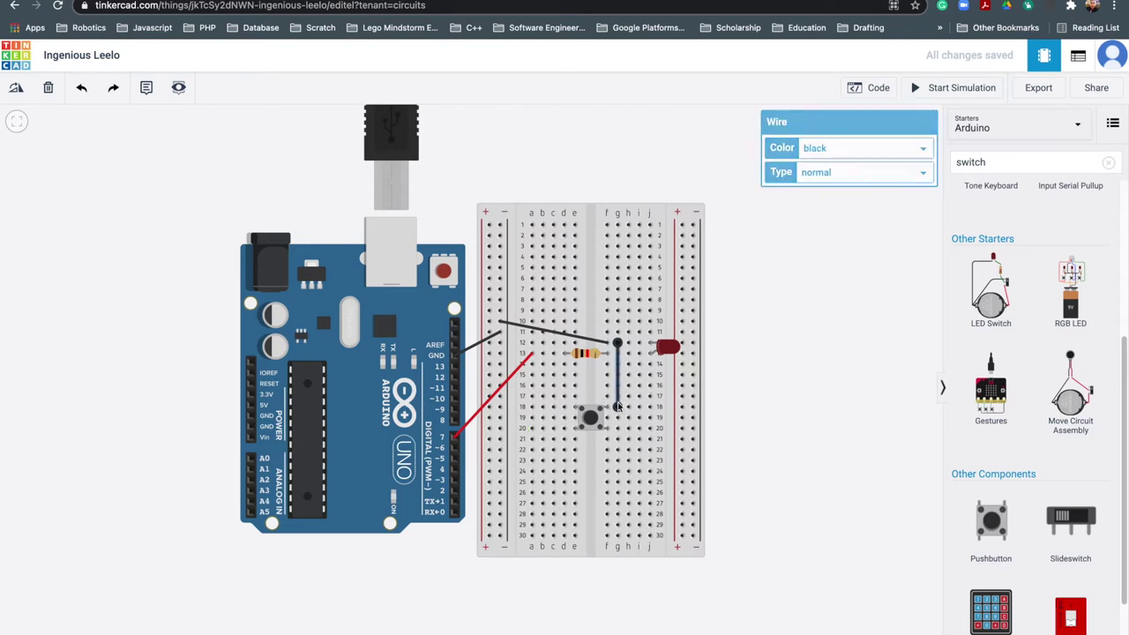
Run a red wire from row 20 beside the pushbutton to Arduino pin 8.
{"action": "left_click", "coordinate": [541, 430]}
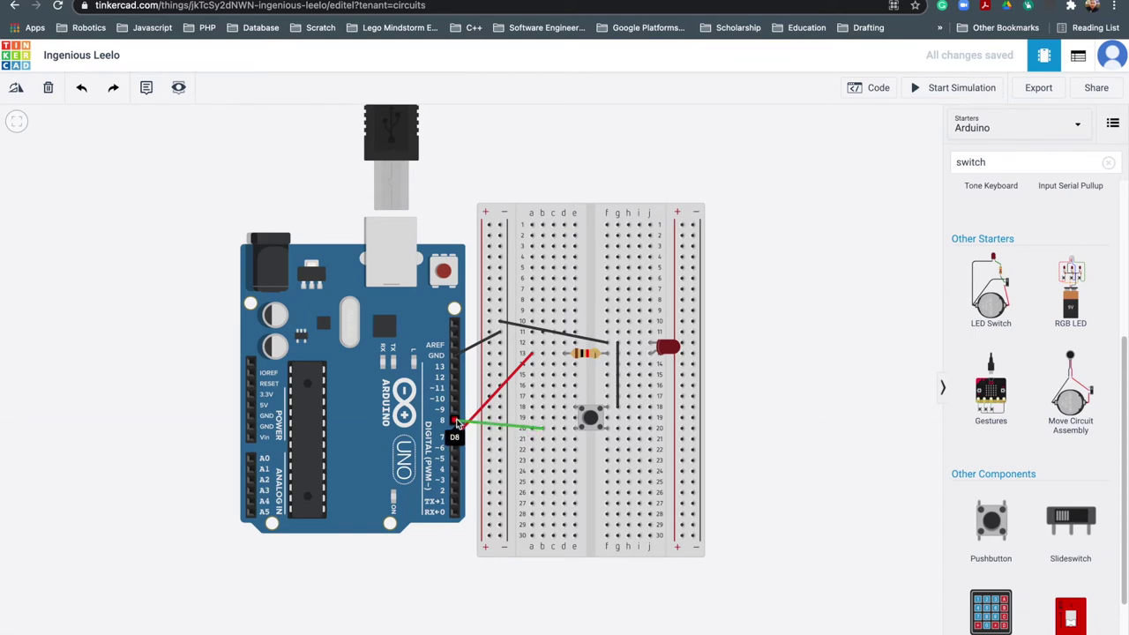
{"action": "left_click", "coordinate": [455, 422]}
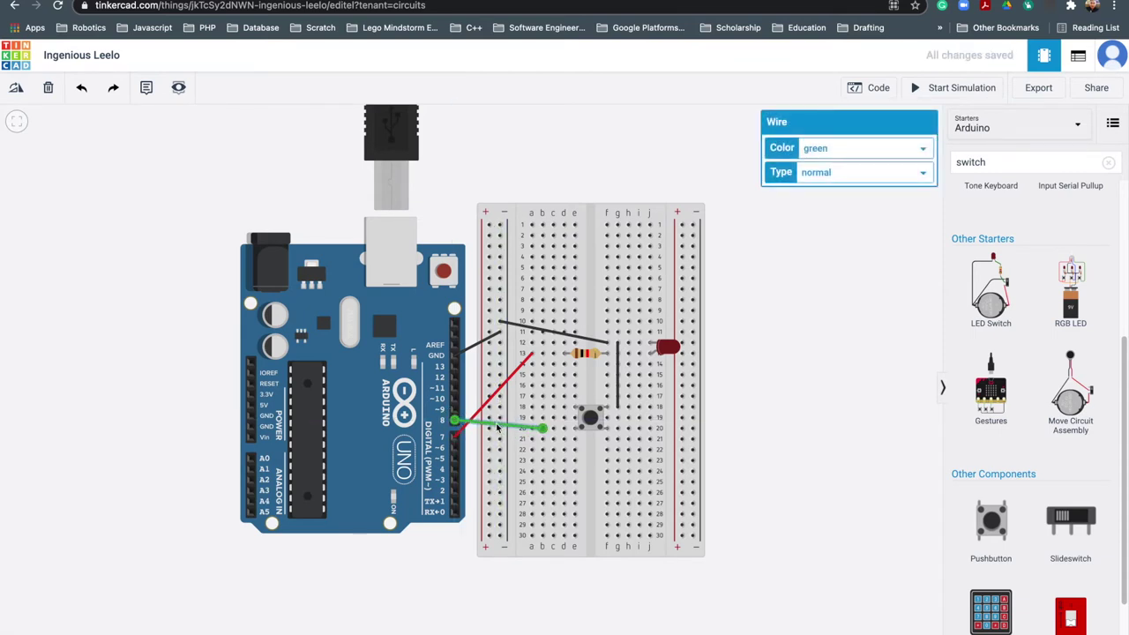
{"action": "left_click", "coordinate": [859, 148]}
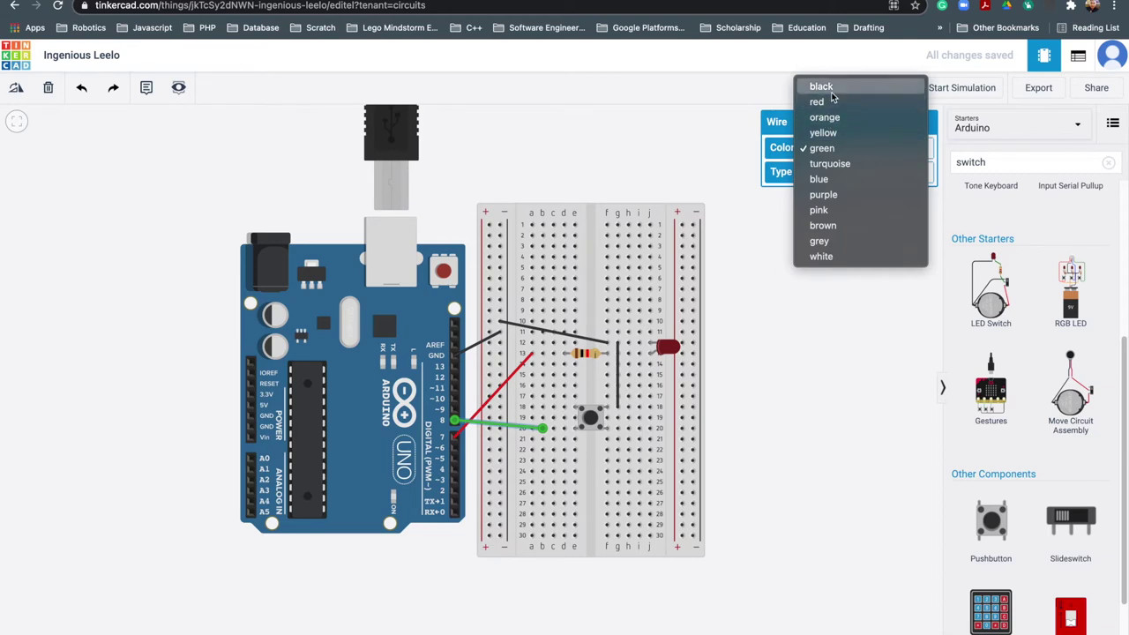
{"action": "left_click", "coordinate": [827, 102]}
{"action": "left_click", "coordinate": [879, 466]}
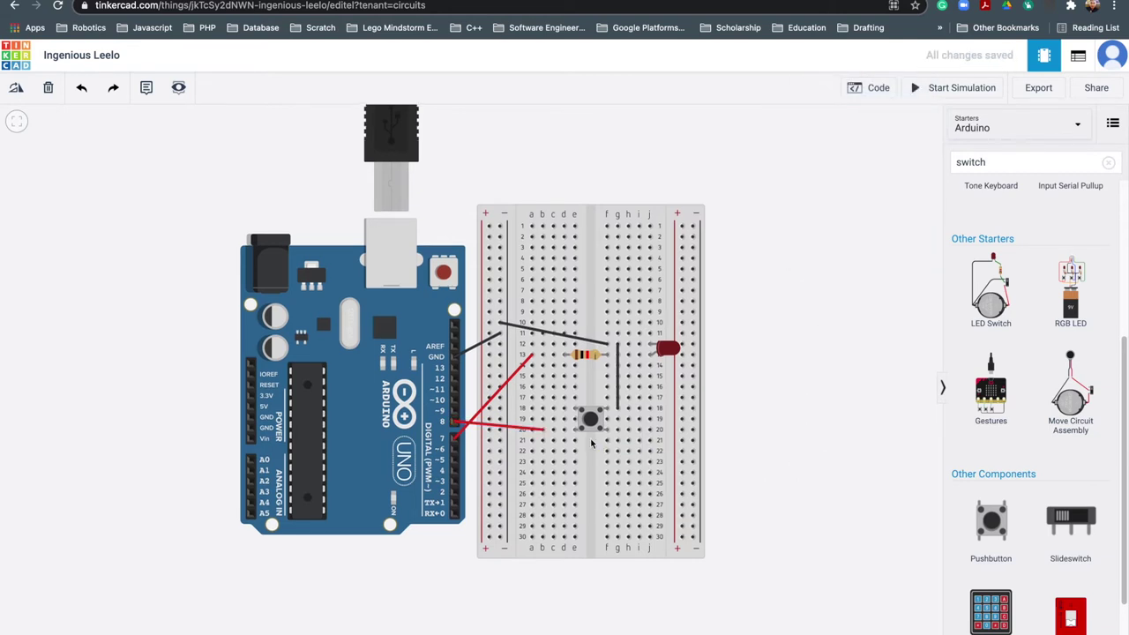
Move the red wire's end to row 18 and the black wire's to row 20, then undo.
{"action": "left_click", "coordinate": [515, 430]}
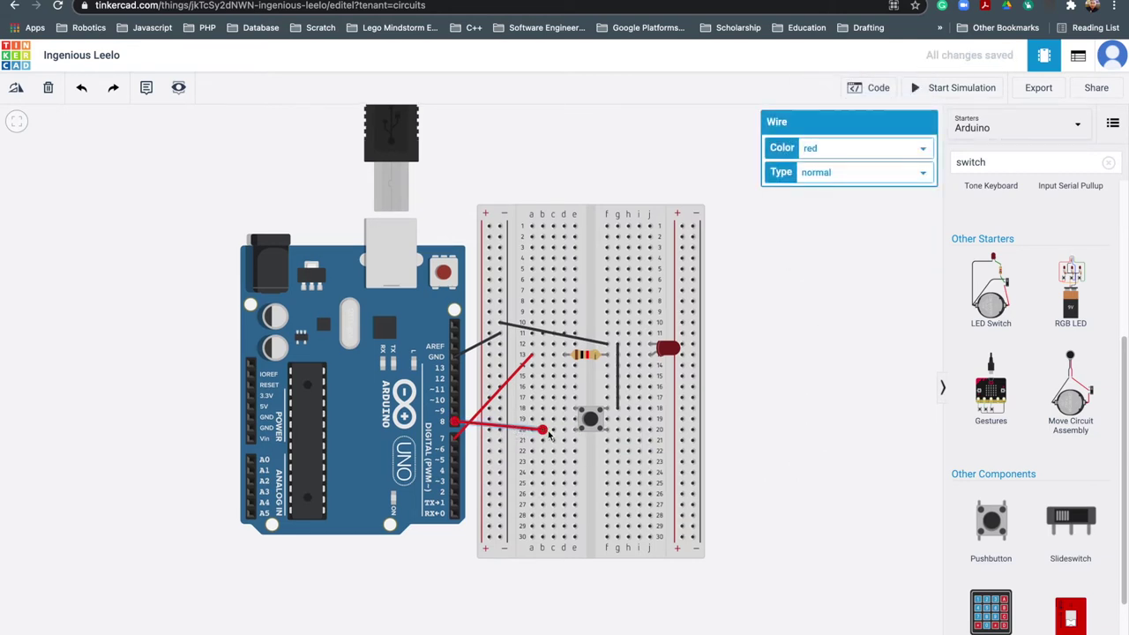
{"action": "left_click_drag", "start_coordinate": [544, 432], "coordinate": [542, 409]}
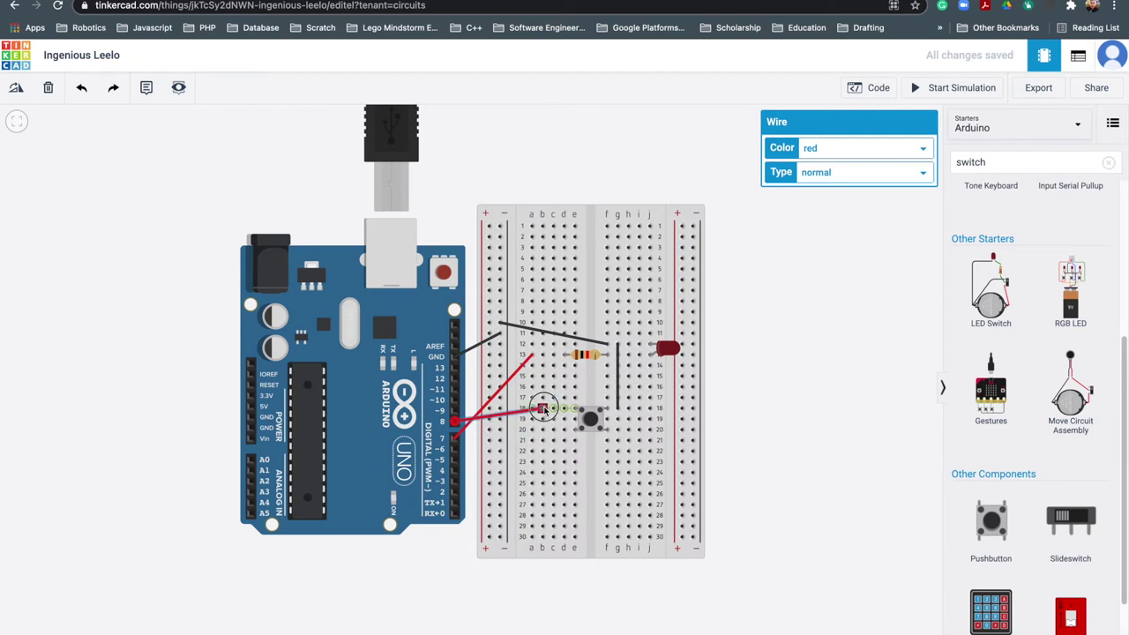
{"action": "left_click", "coordinate": [617, 405]}
{"action": "left_click_drag", "start_coordinate": [618, 410], "coordinate": [618, 431]}
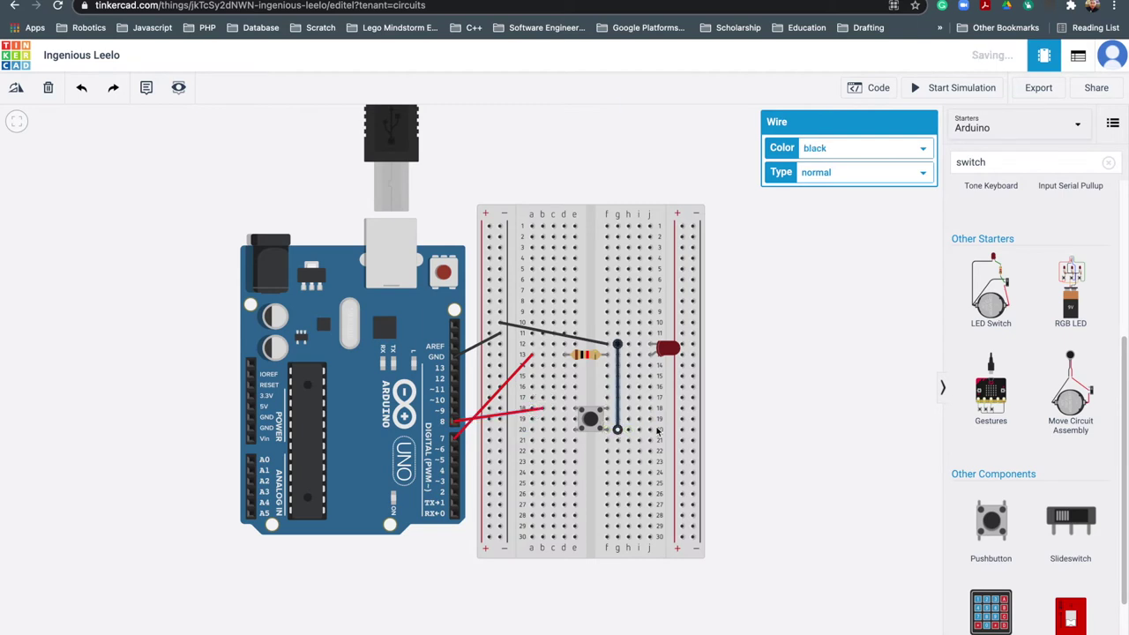
{"action": "key", "text": "super+z"}
{"action": "key", "text": "super+z"}
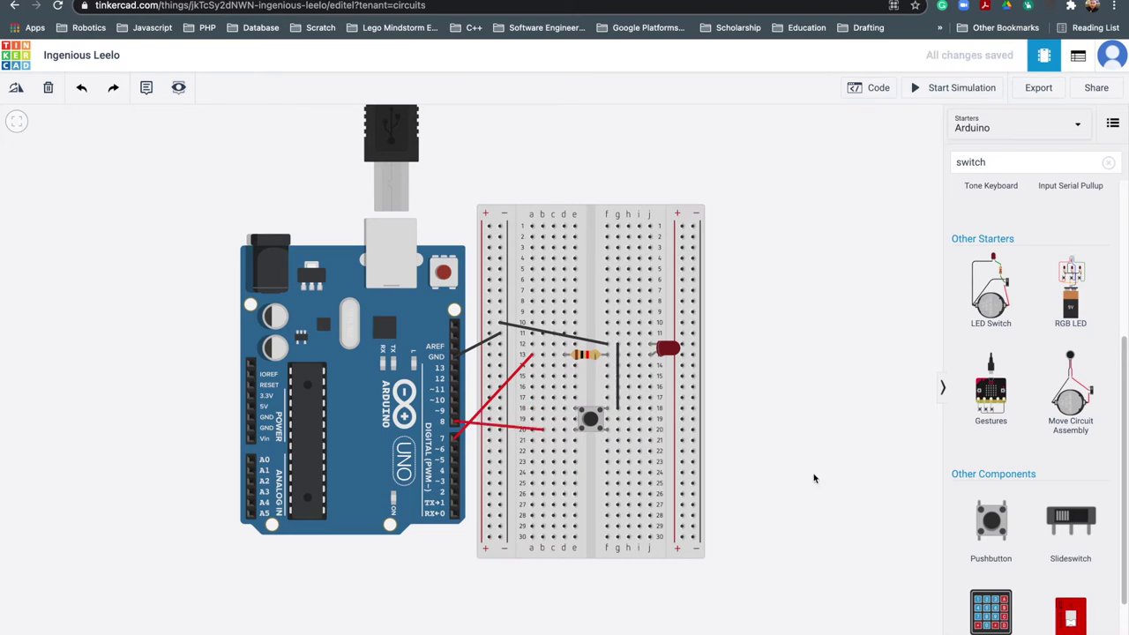